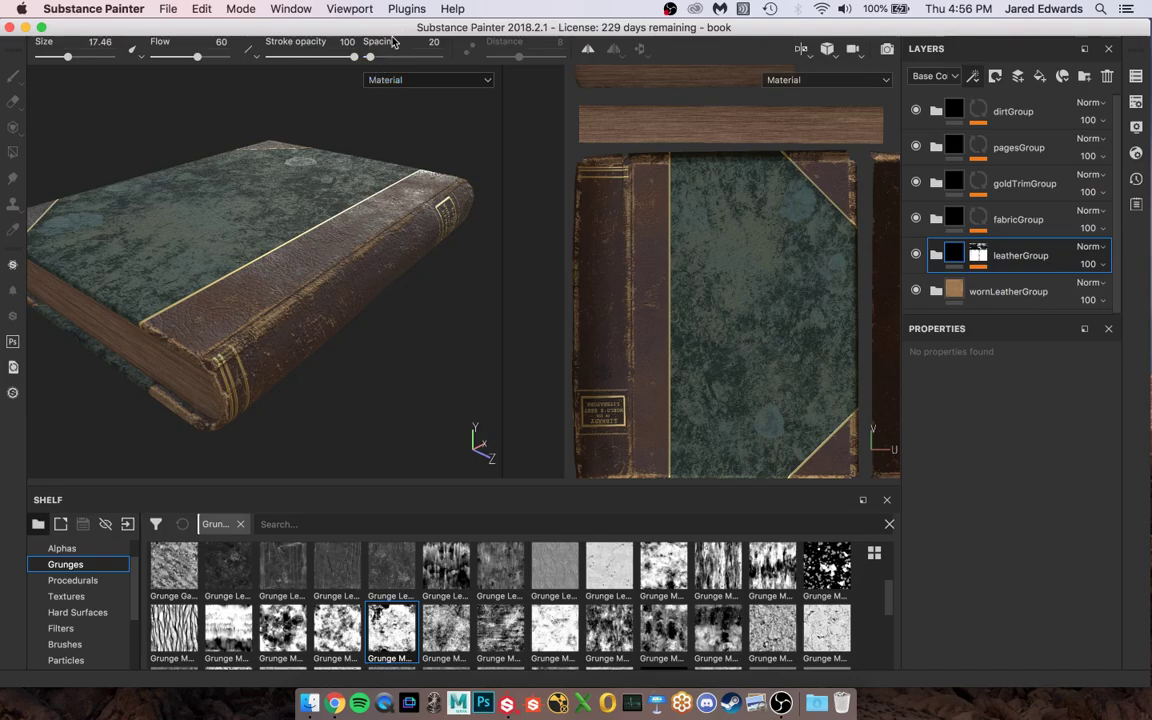
# - Orbit and zoom the view close onto the book's spine and its gold bands
pyautogui.keyDown('alt'); pyautogui.moveTo(352, 245); pyautogui.dragTo(377, 303); pyautogui.keyUp('alt')
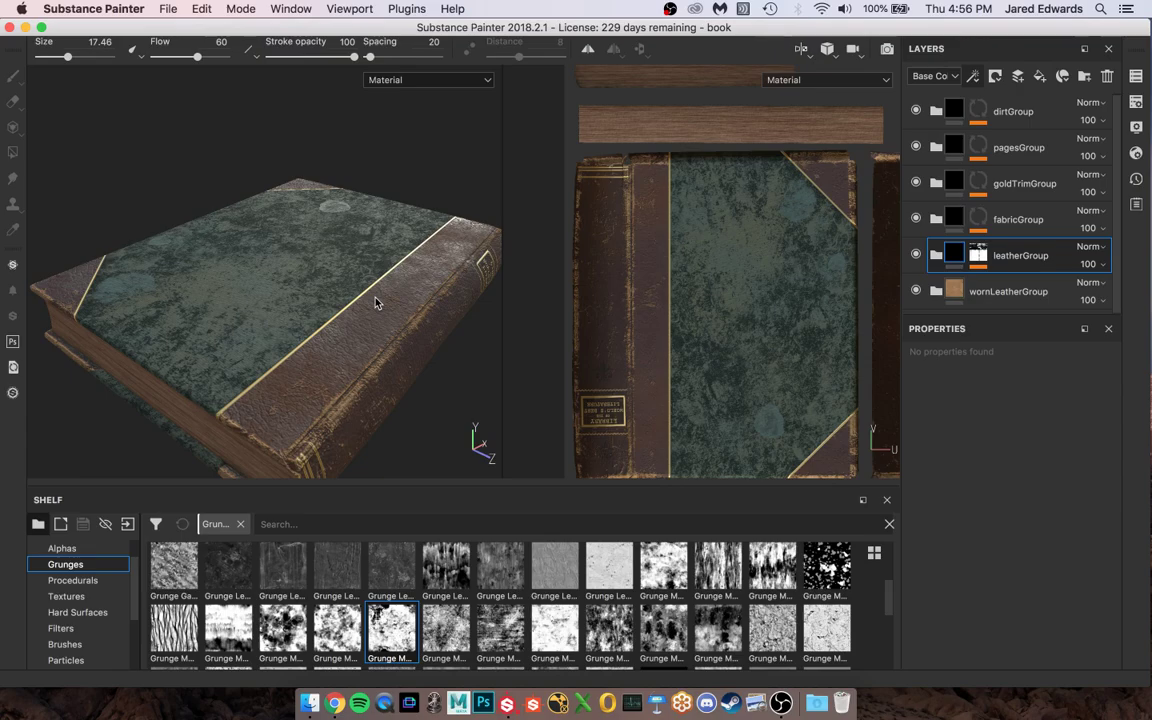
pyautogui.keyDown('alt'); pyautogui.moveTo(402, 358); pyautogui.dragTo(329, 355); pyautogui.keyUp('alt')
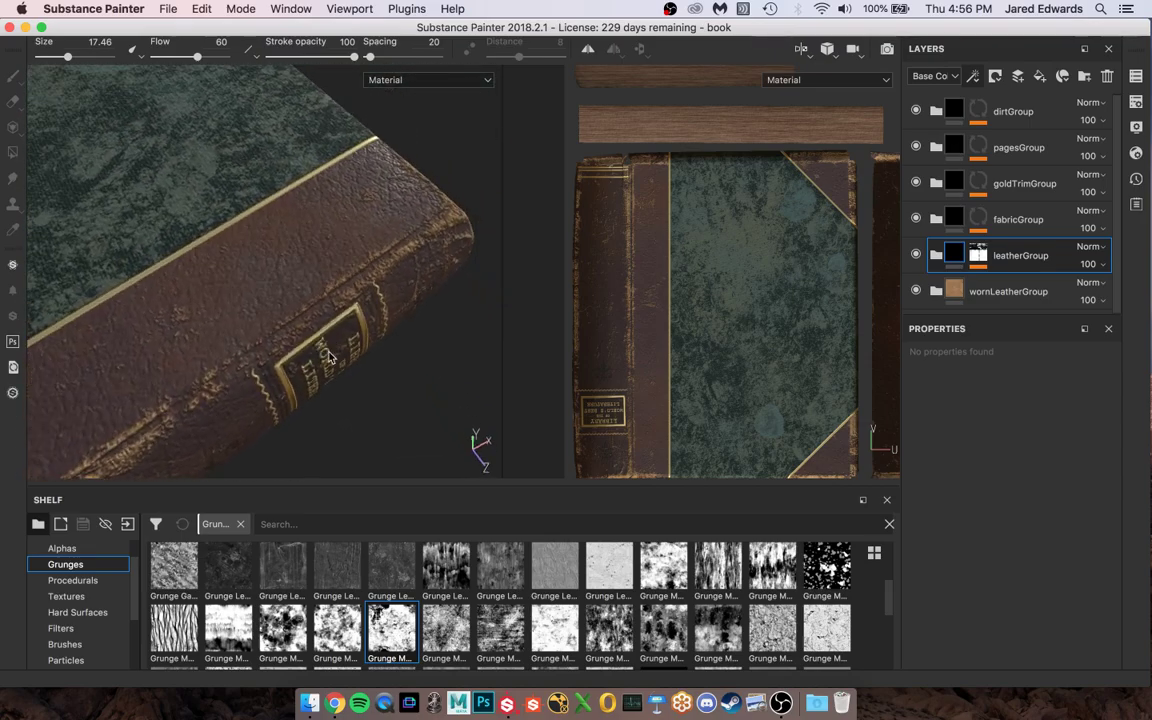
pyautogui.keyDown('alt'); pyautogui.moveTo(146, 283); pyautogui.dragTo(292, 240); pyautogui.keyUp('alt')
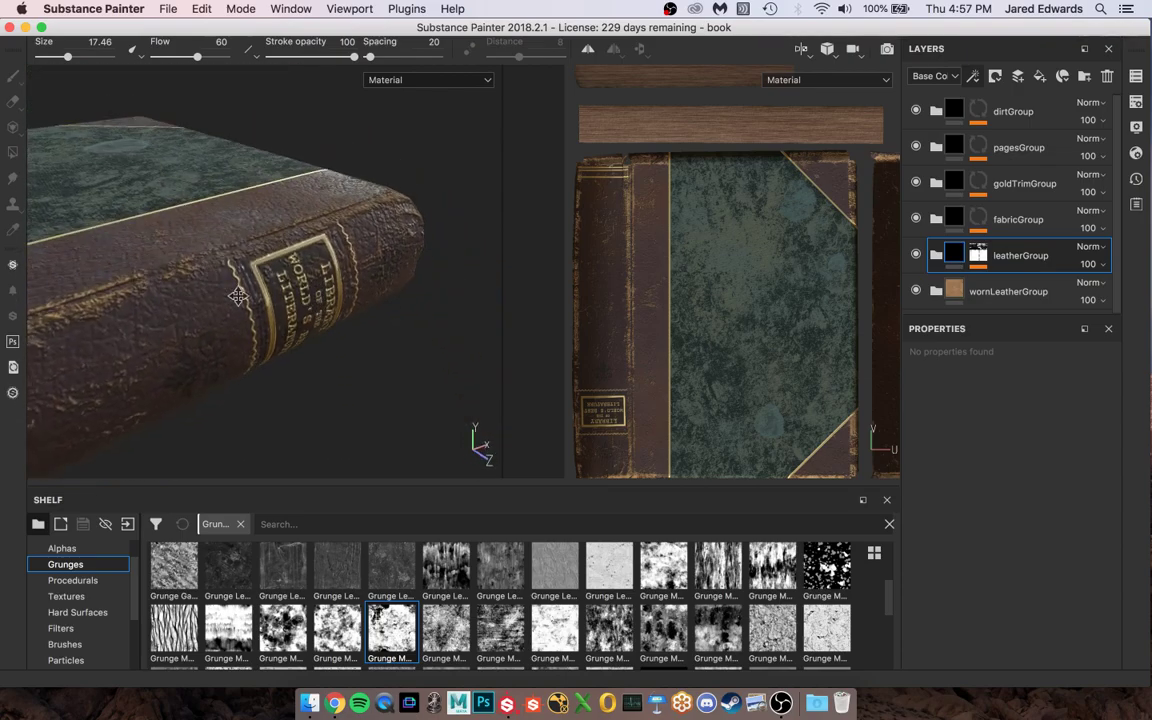
pyautogui.keyDown('alt'); pyautogui.moveTo(238, 296); pyautogui.dragTo(256, 346); pyautogui.keyUp('alt')
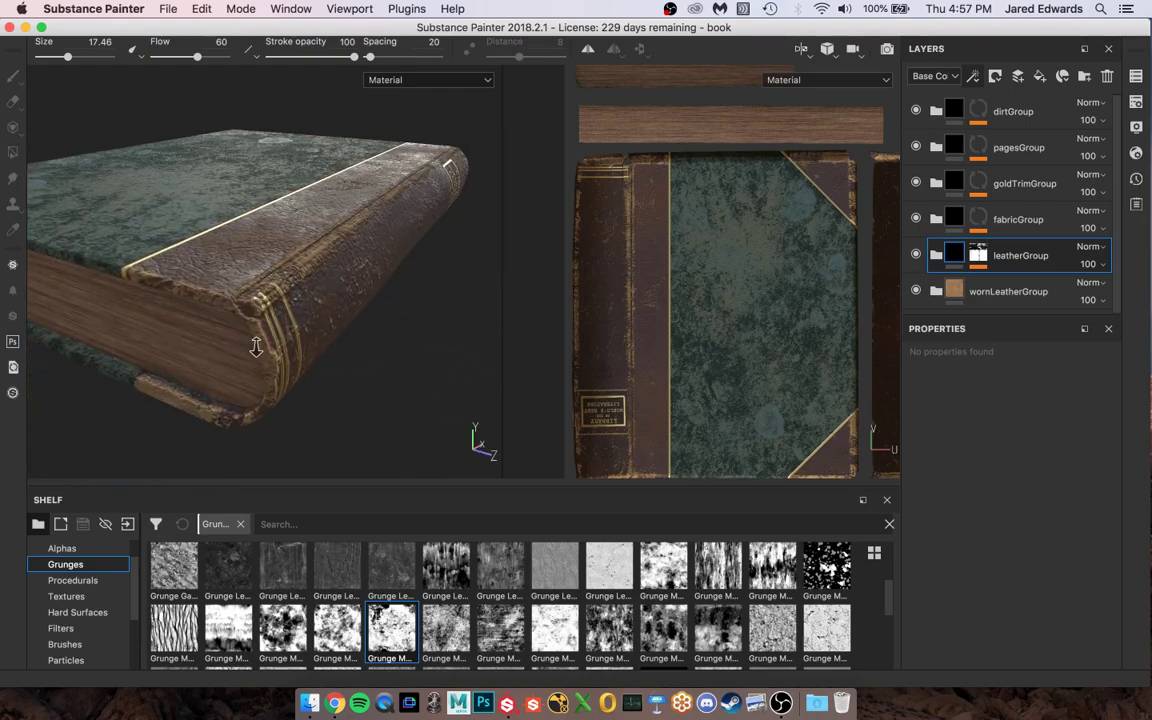
pyautogui.keyDown('alt'); pyautogui.moveTo(256, 346); pyautogui.dragTo(323, 333, button='right'); pyautogui.keyUp('alt')
pyautogui.keyDown('alt'); pyautogui.moveTo(318, 265); pyautogui.dragTo(285, 355, button='middle'); pyautogui.keyUp('alt')
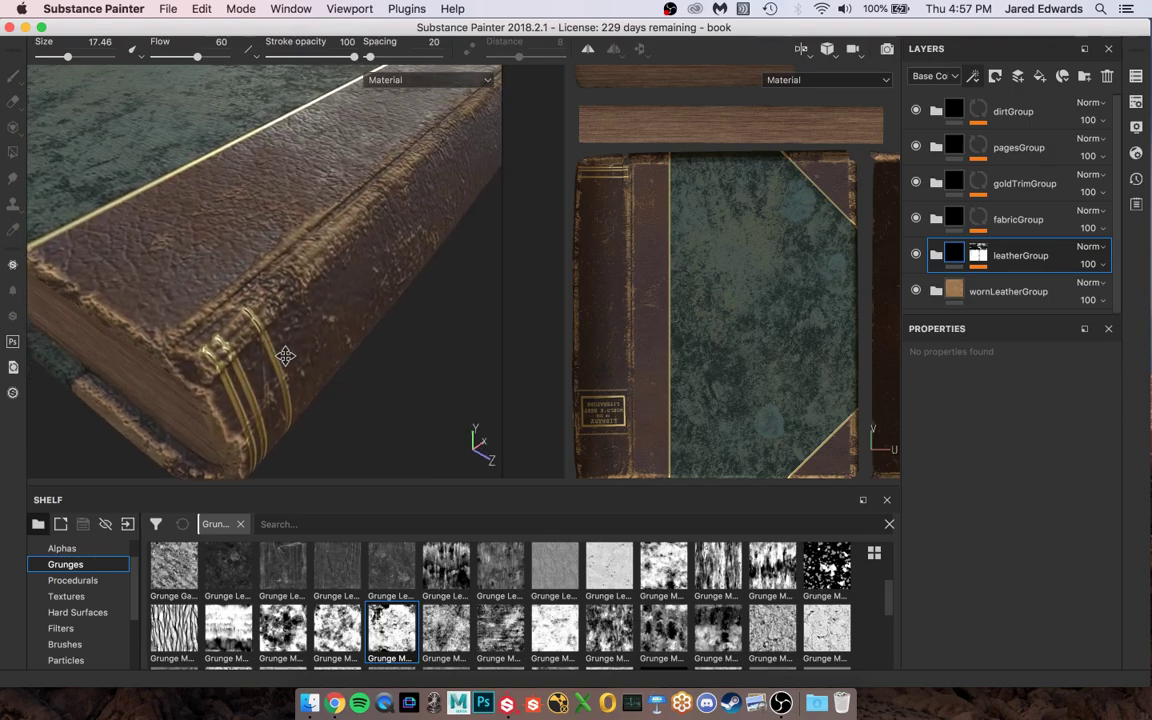
pyautogui.keyDown('alt'); pyautogui.moveTo(285, 355); pyautogui.dragTo(358, 389, button='right'); pyautogui.keyUp('alt')
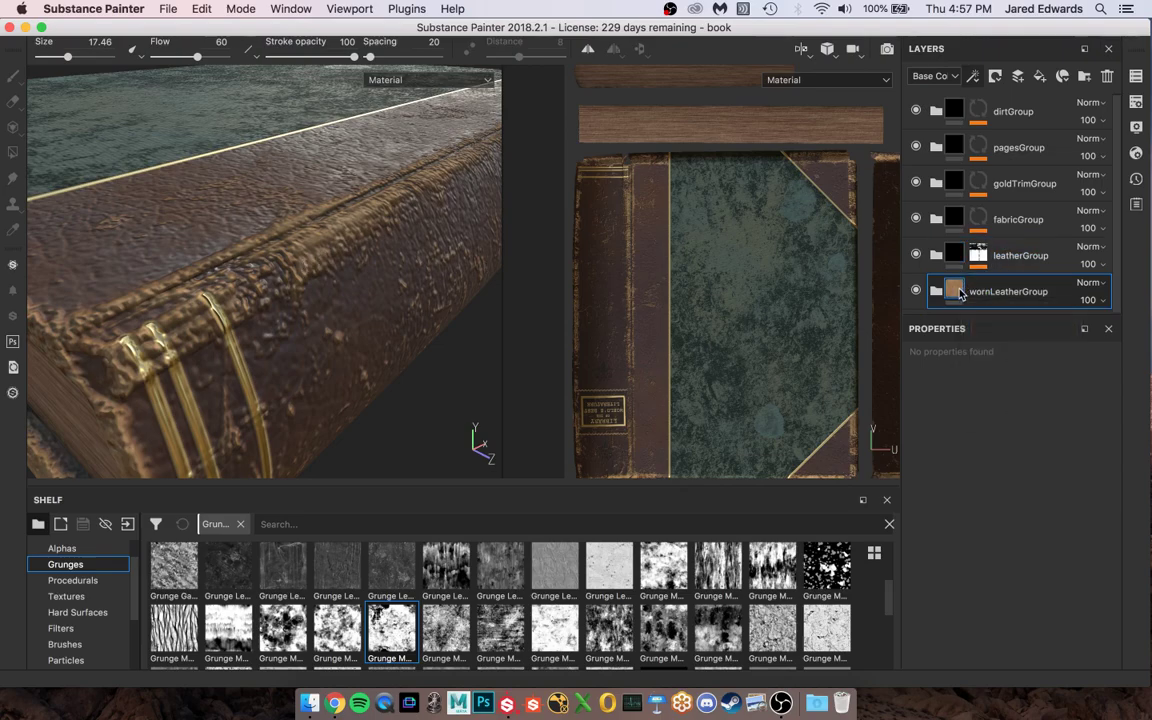
# - Select Leather Rough, test its Height Position at 0.38 and 0.31, then reset it to 0.5
pyautogui.click(953, 290)
pyautogui.click(958, 292)
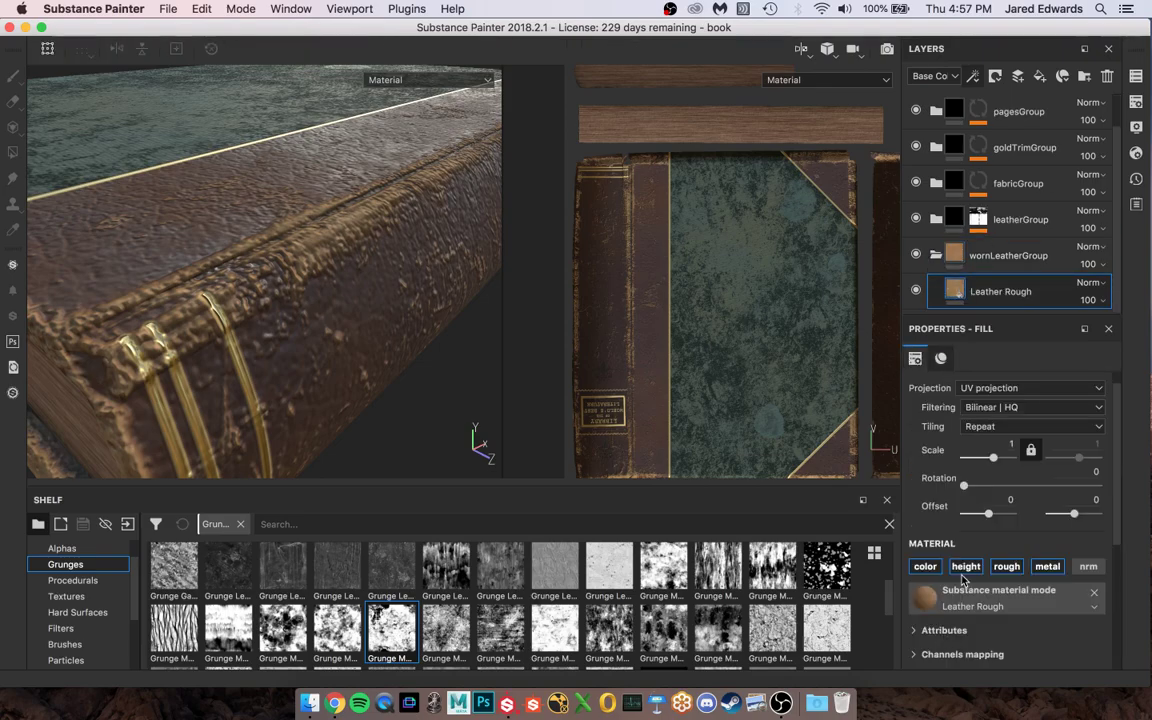
pyautogui.scroll(-5, 962, 580)
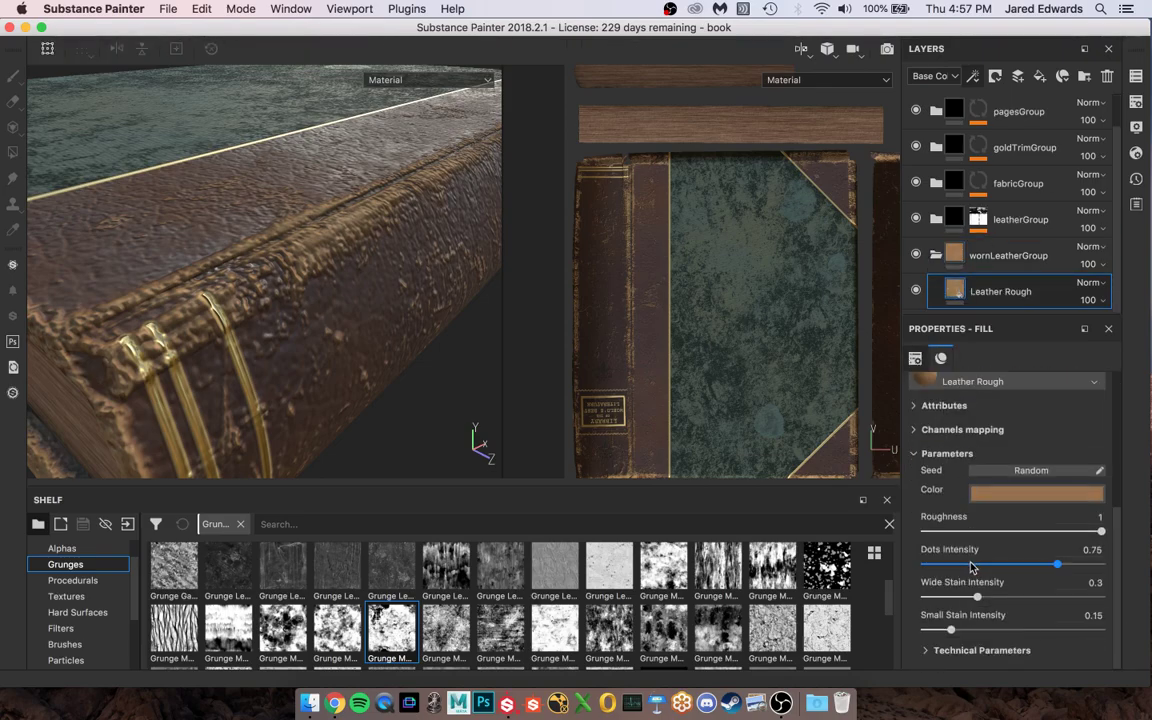
pyautogui.click(977, 651)
pyautogui.scroll(-3, 970, 640)
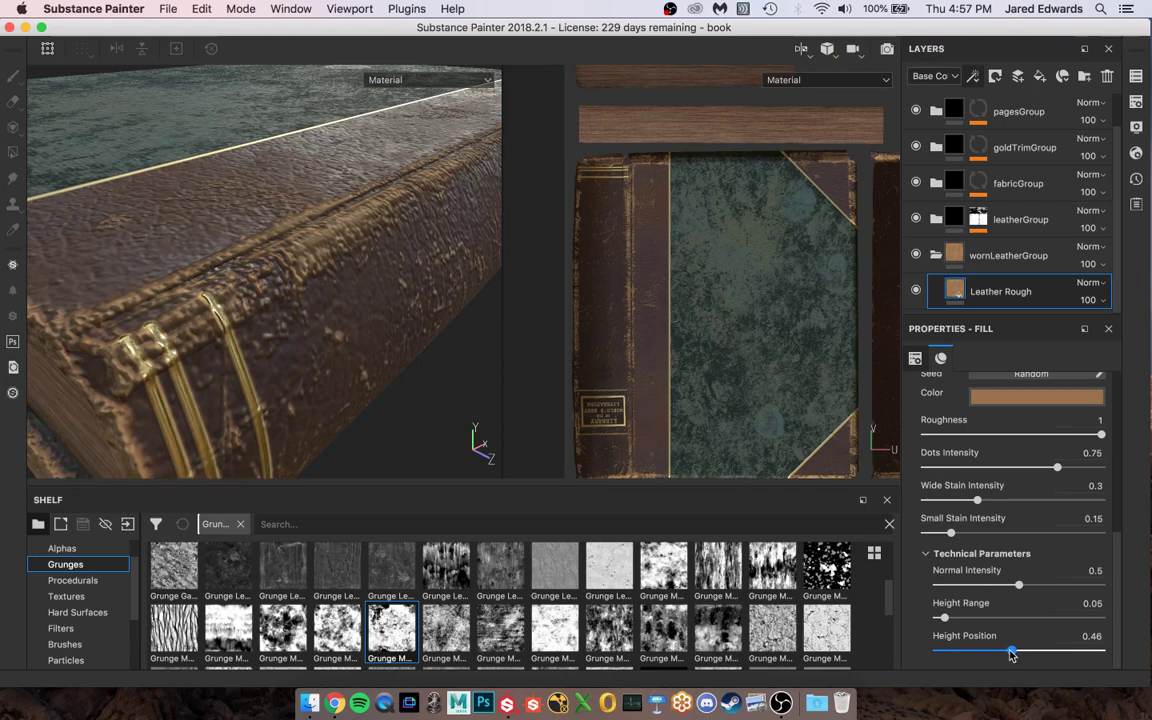
pyautogui.moveTo(1006, 655); pyautogui.dragTo(999, 655)
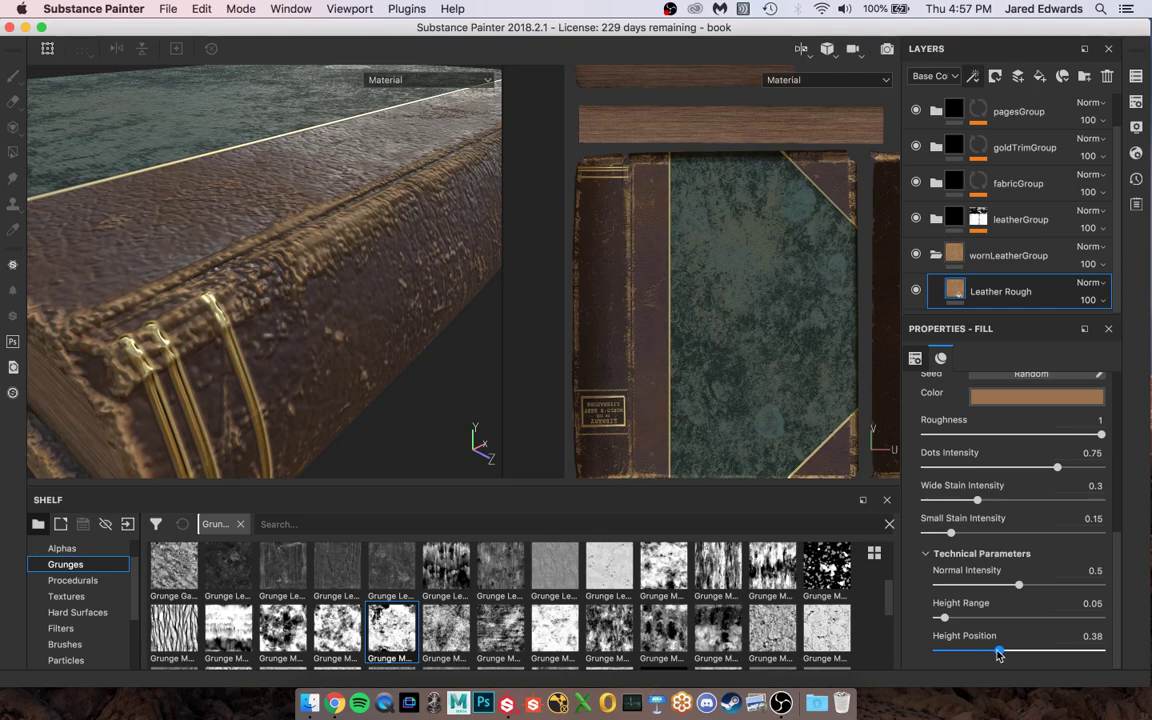
pyautogui.moveTo(998, 655); pyautogui.dragTo(942, 655)
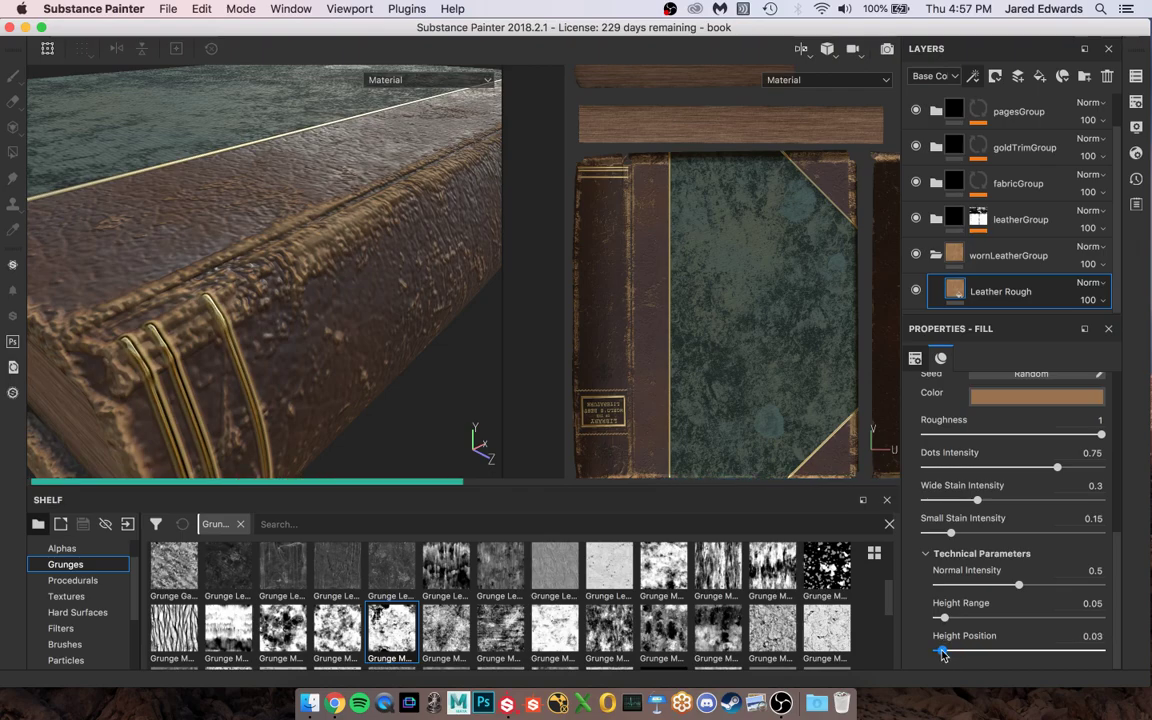
pyautogui.doubleClick(942, 653)
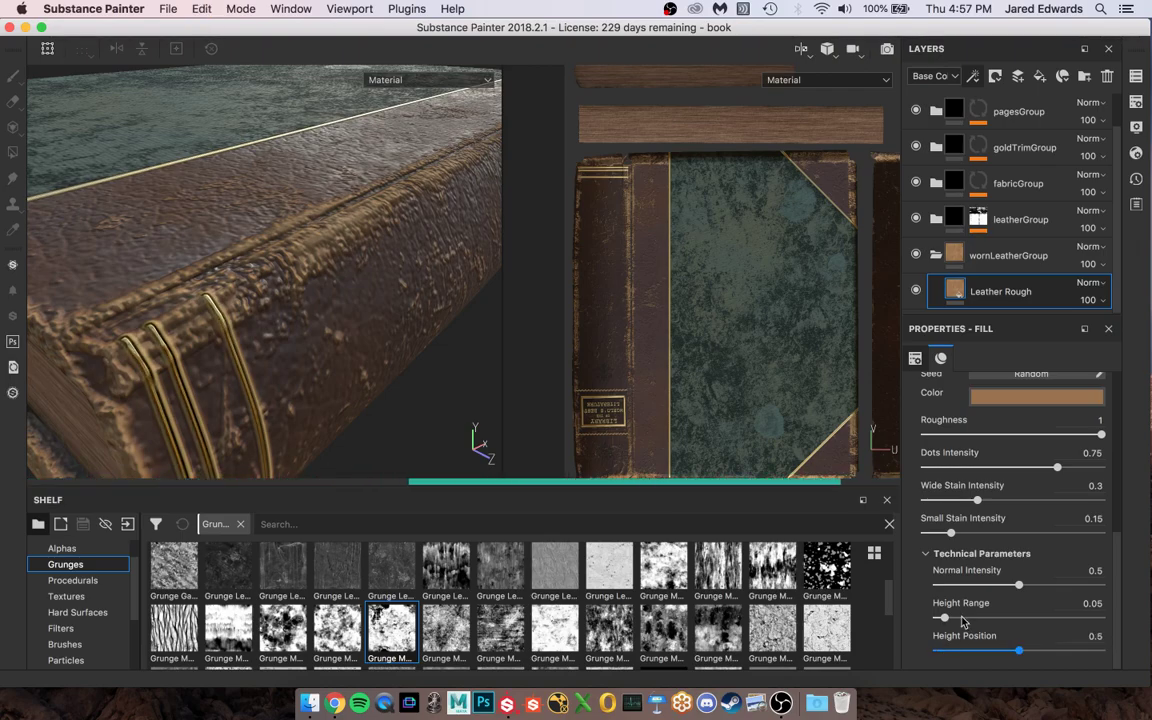
# - Show the Height channel in the layer stack and set leatherGroup's height blending to Normal
pyautogui.click(933, 256)
pyautogui.click(935, 255)
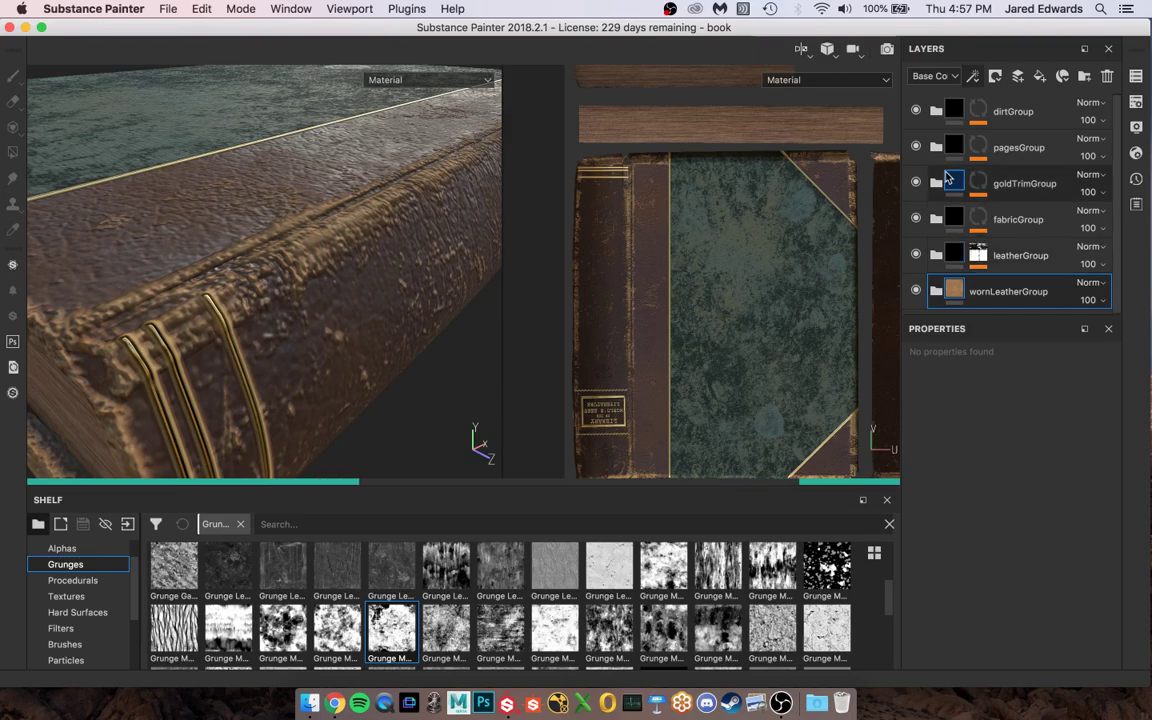
pyautogui.click(935, 76)
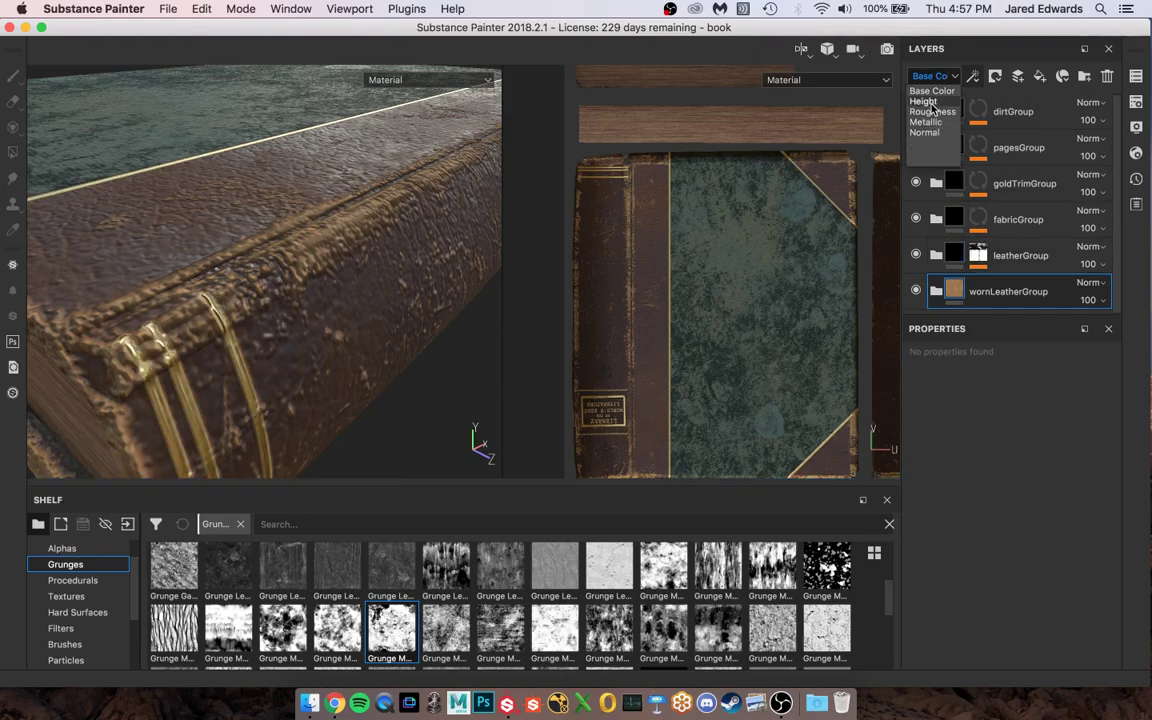
pyautogui.click(935, 93)
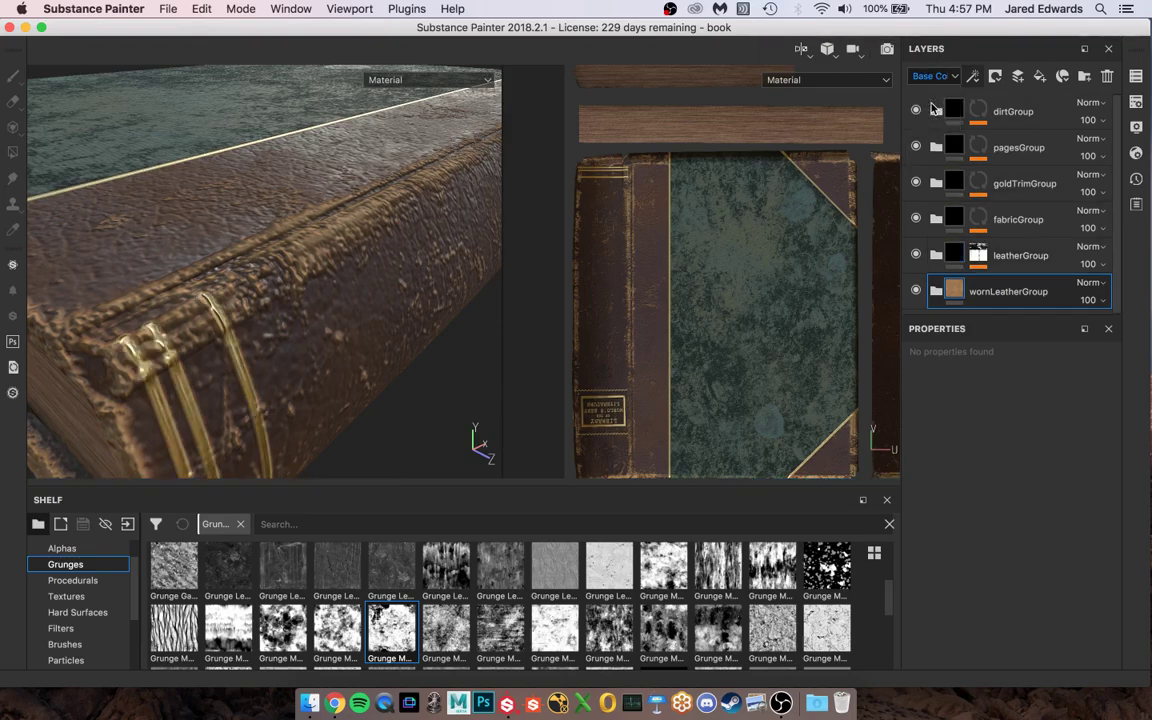
pyautogui.click(1088, 247)
pyautogui.click(1059, 28)
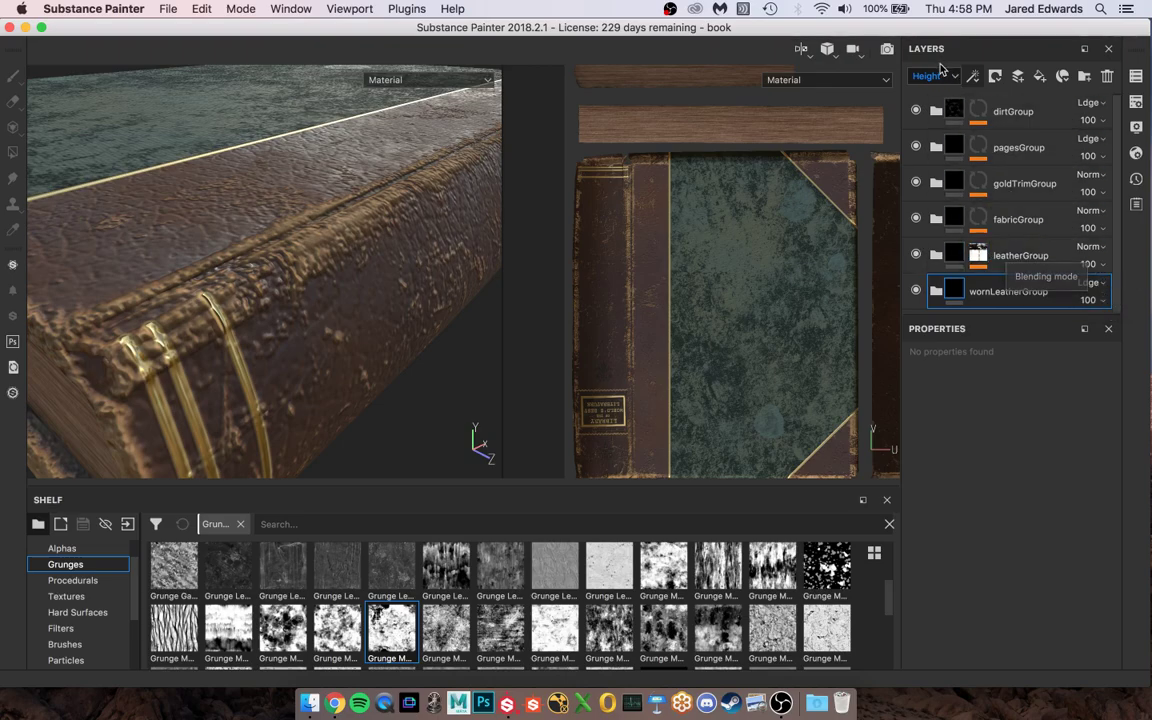
# - Switch the layer stack back to Base Color and select the Leather Rough fill
pyautogui.click(934, 77)
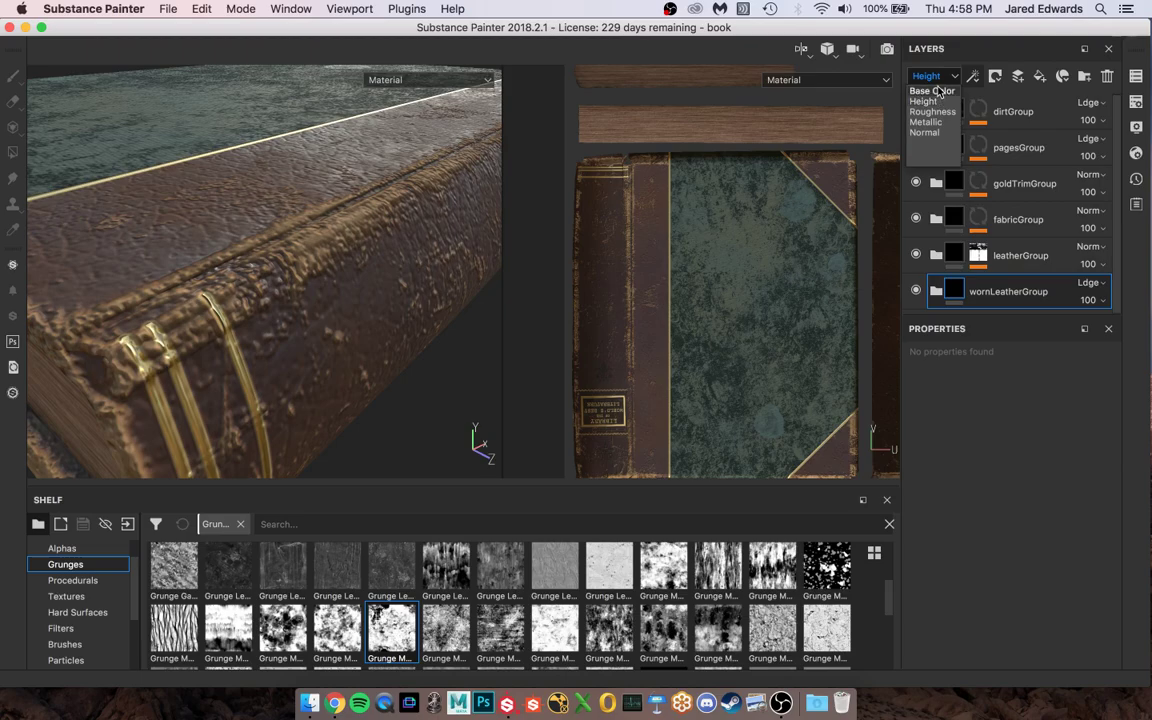
pyautogui.click(935, 91)
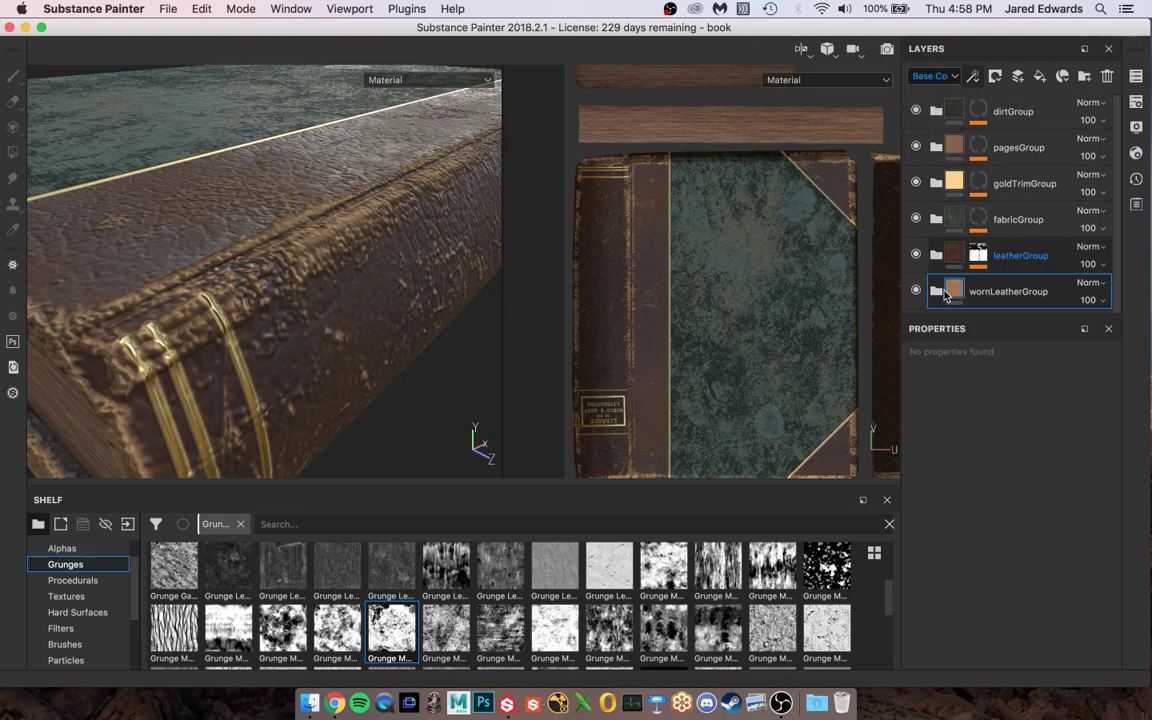
pyautogui.click(937, 291)
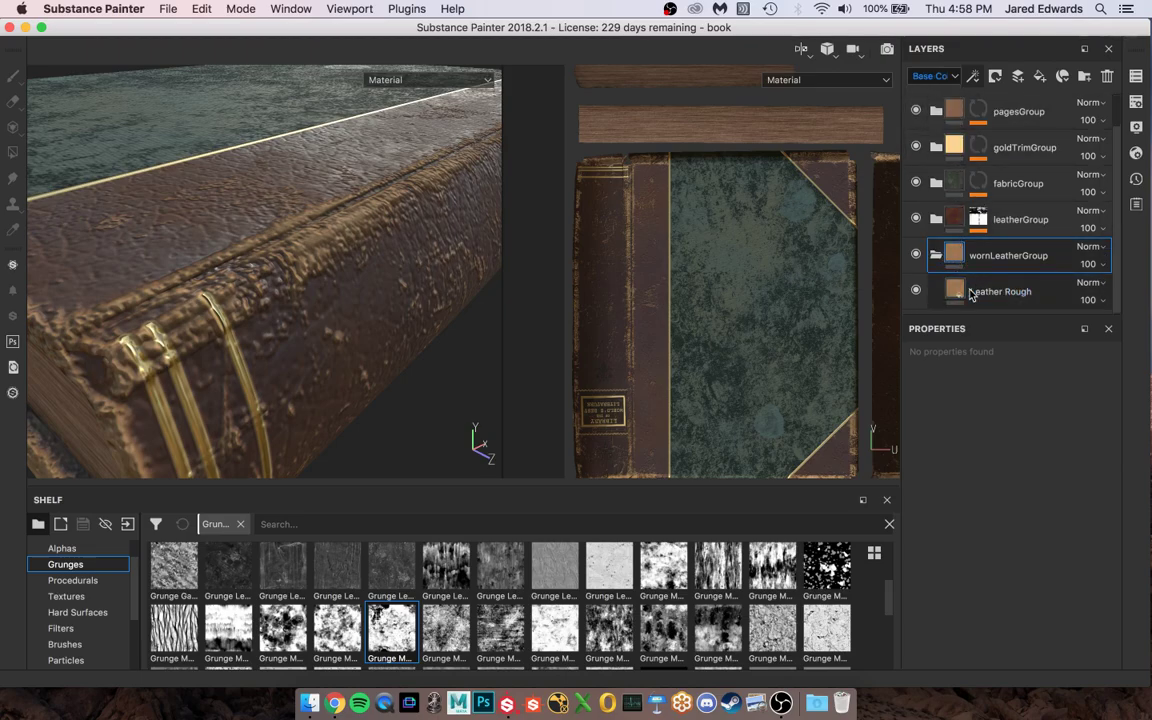
pyautogui.click(972, 294)
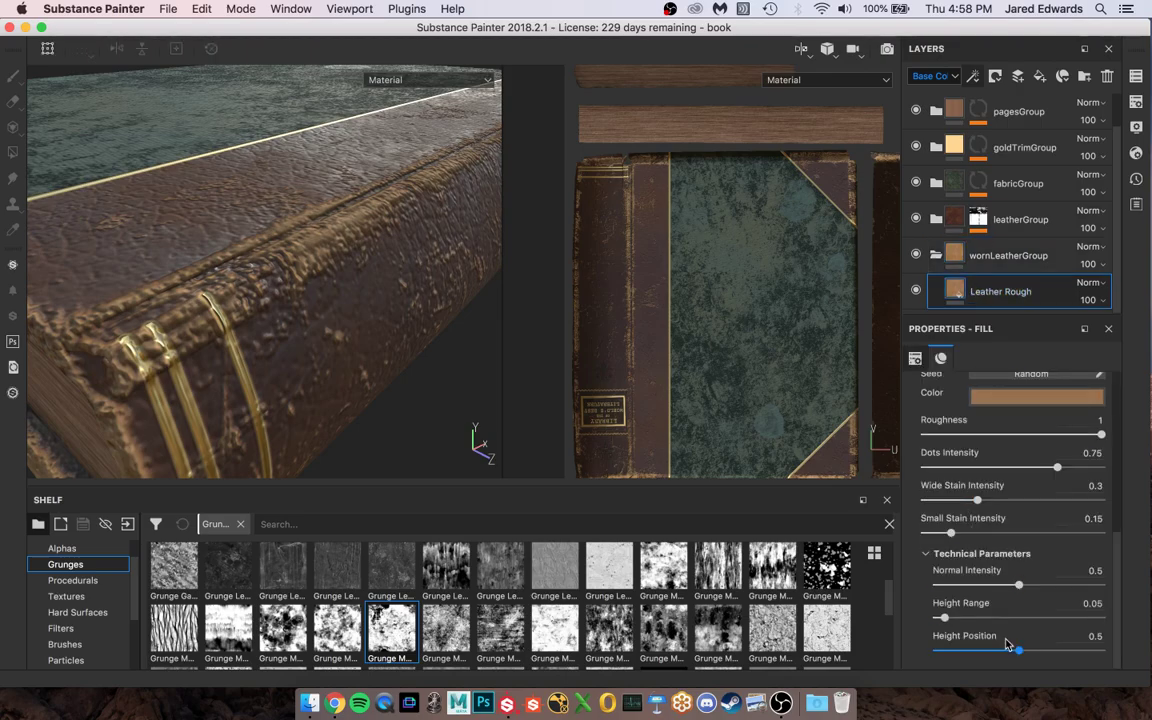
# - Lower Leather Rough's Height Position to 0.18 and orbit out to review the whole book
pyautogui.moveTo(1016, 652); pyautogui.dragTo(981, 654)
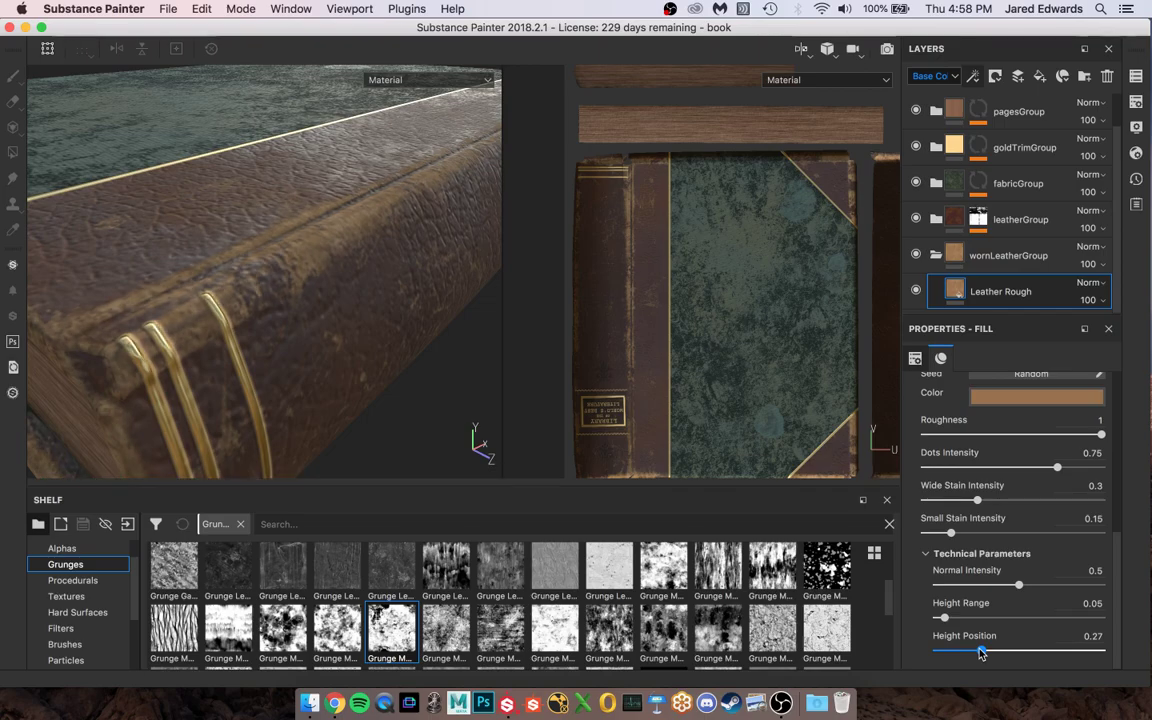
pyautogui.moveTo(980, 653); pyautogui.dragTo(966, 653)
pyautogui.keyDown('alt'); pyautogui.moveTo(453, 306); pyautogui.dragTo(294, 283); pyautogui.keyUp('alt')
pyautogui.keyDown('alt'); pyautogui.moveTo(294, 283); pyautogui.dragTo(178, 296, button='right'); pyautogui.keyUp('alt')
pyautogui.keyDown('alt'); pyautogui.moveTo(178, 296); pyautogui.dragTo(206, 309); pyautogui.keyUp('alt')
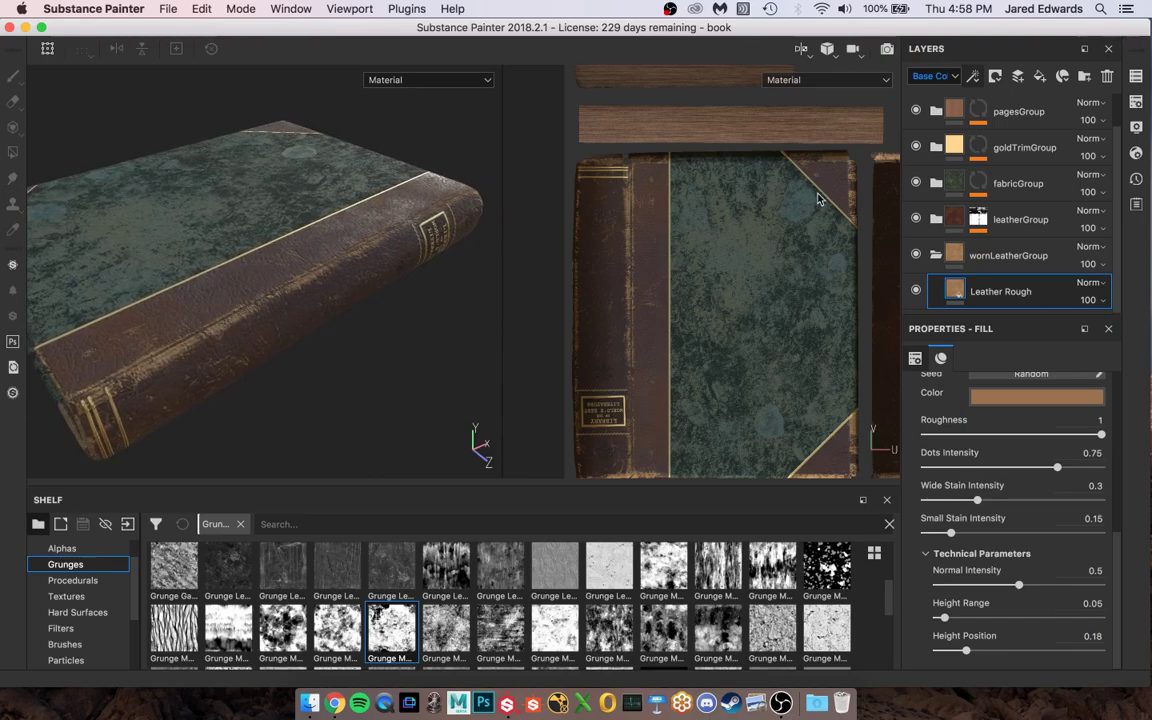
pyautogui.click(936, 256)
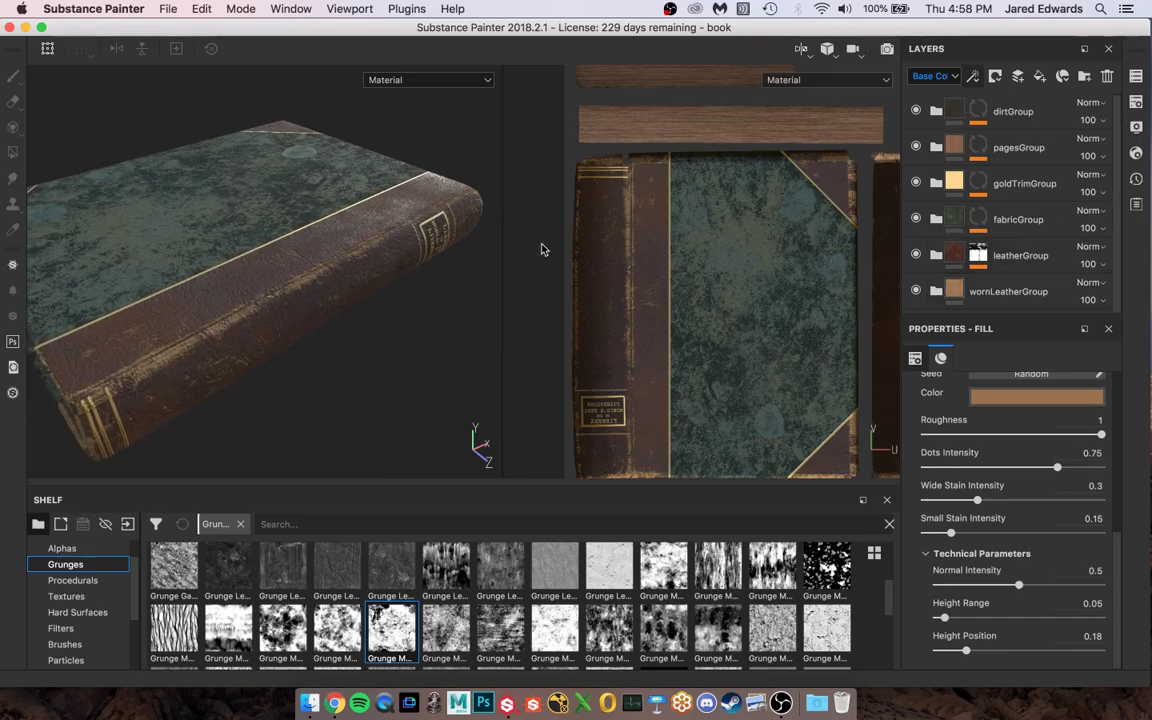
pyautogui.moveTo(360, 260)
pyautogui.keyDown('alt'); pyautogui.mouseDown()
pyautogui.moveTo(355, 244)
pyautogui.moveTo(378, 254)
pyautogui.moveTo(359, 248)
pyautogui.moveTo(375, 245)
pyautogui.mouseUp(); pyautogui.keyUp('alt')
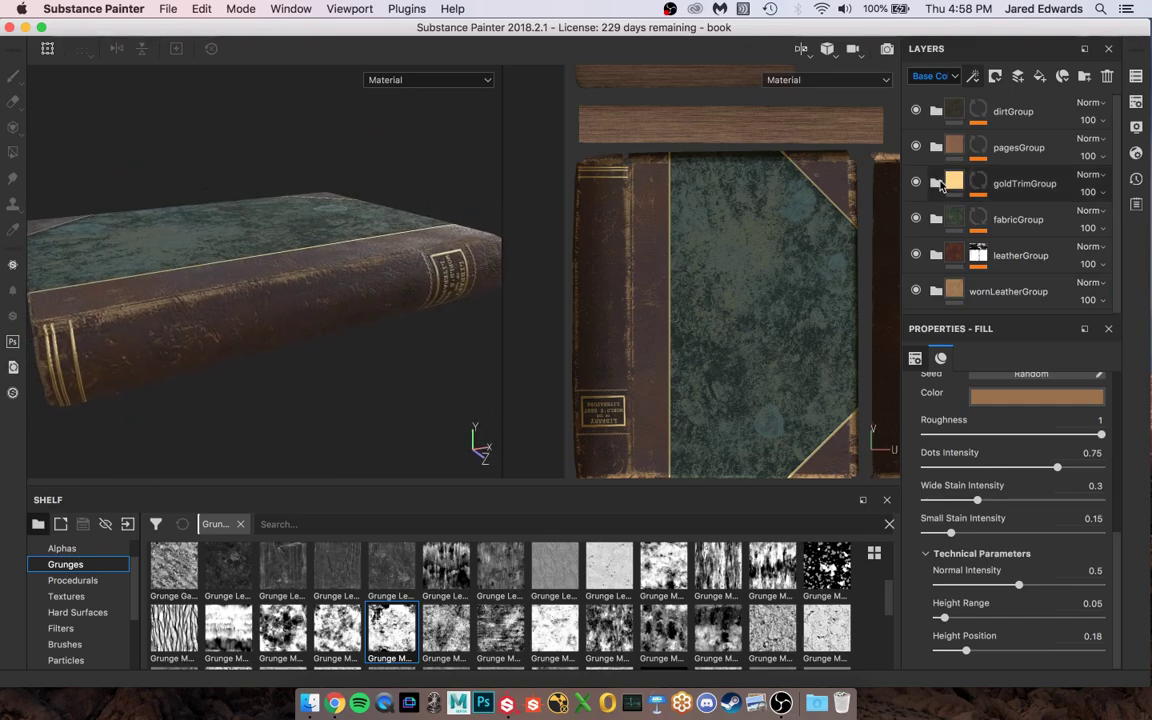
pyautogui.click(979, 181)
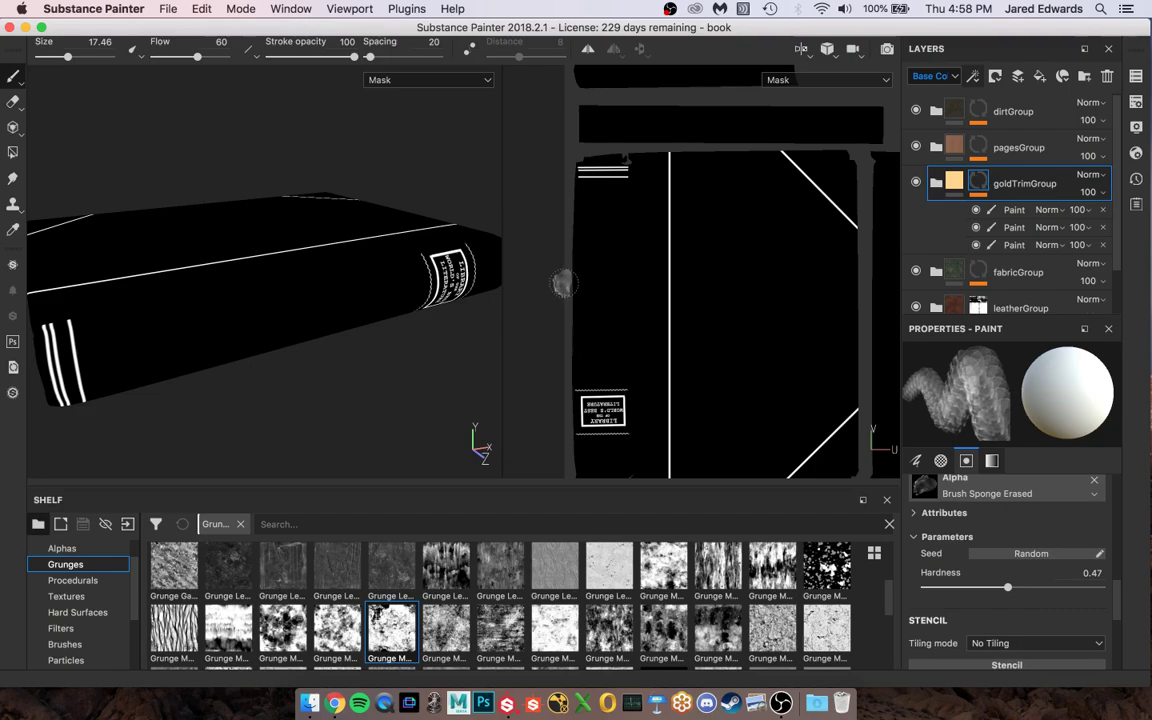
pyautogui.keyDown('alt'); pyautogui.moveTo(221, 221); pyautogui.dragTo(250, 252); pyautogui.keyUp('alt')
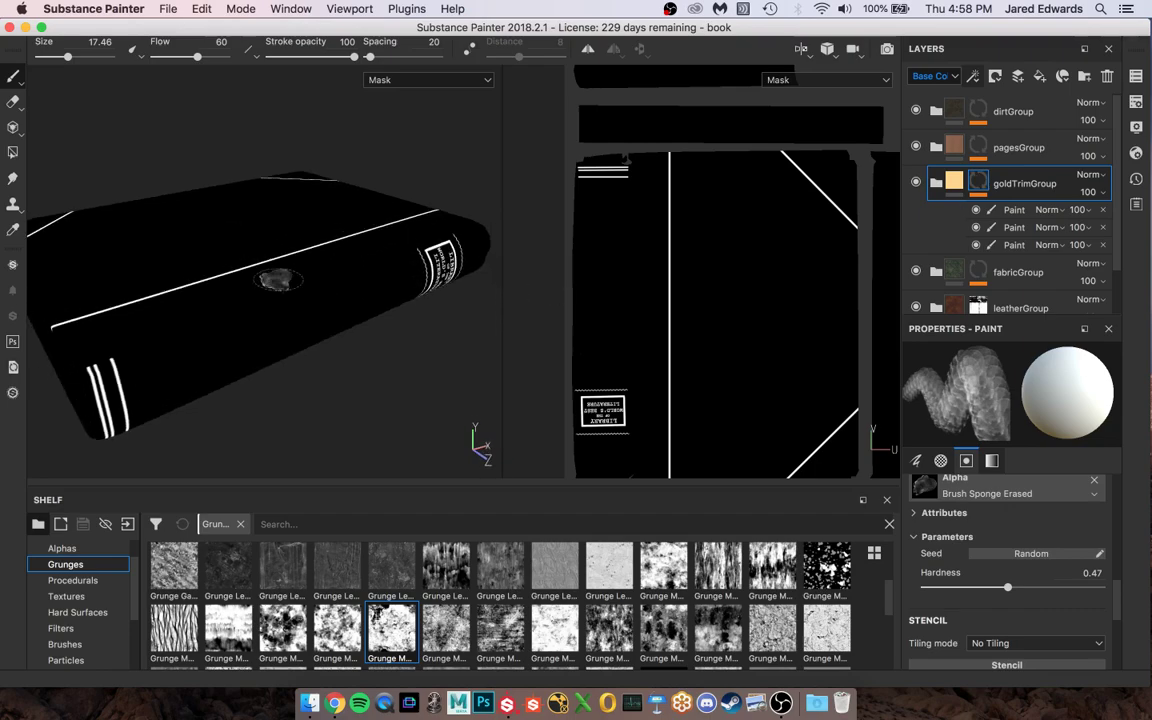
pyautogui.click(956, 181)
pyautogui.click(950, 221)
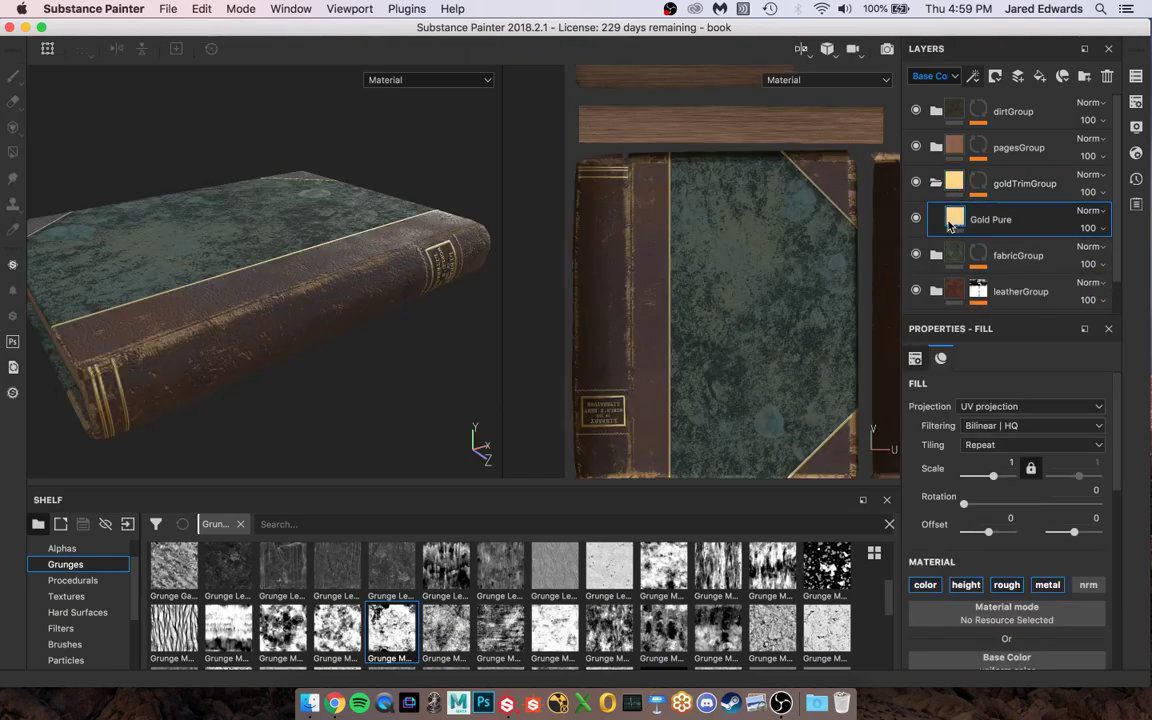
pyautogui.keyDown('alt'); pyautogui.moveTo(421, 288); pyautogui.dragTo(357, 311); pyautogui.keyUp('alt')
pyautogui.press('c')
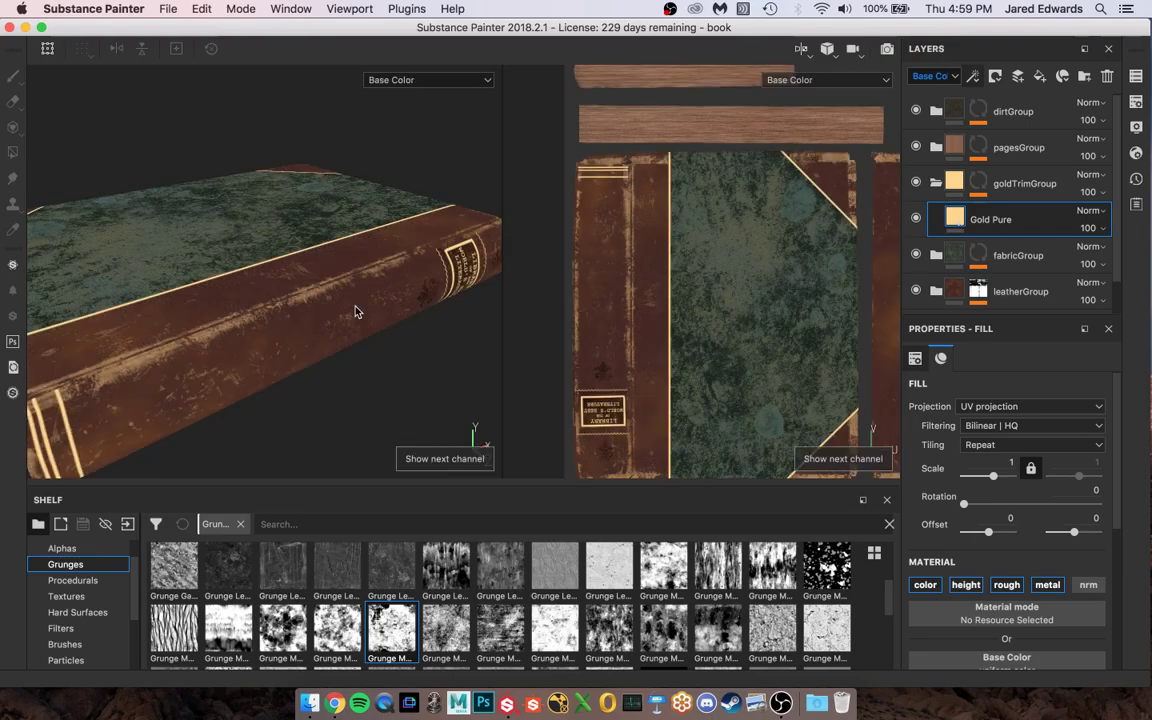
pyautogui.press('c')
pyautogui.press('c')
pyautogui.press('c')
pyautogui.hotkey('shift', 'c')
pyautogui.keyDown('alt'); pyautogui.moveTo(278, 283); pyautogui.dragTo(451, 366, button='right'); pyautogui.keyUp('alt')
pyautogui.keyDown('alt'); pyautogui.moveTo(278, 228); pyautogui.dragTo(202, 258, button='right'); pyautogui.keyUp('alt')
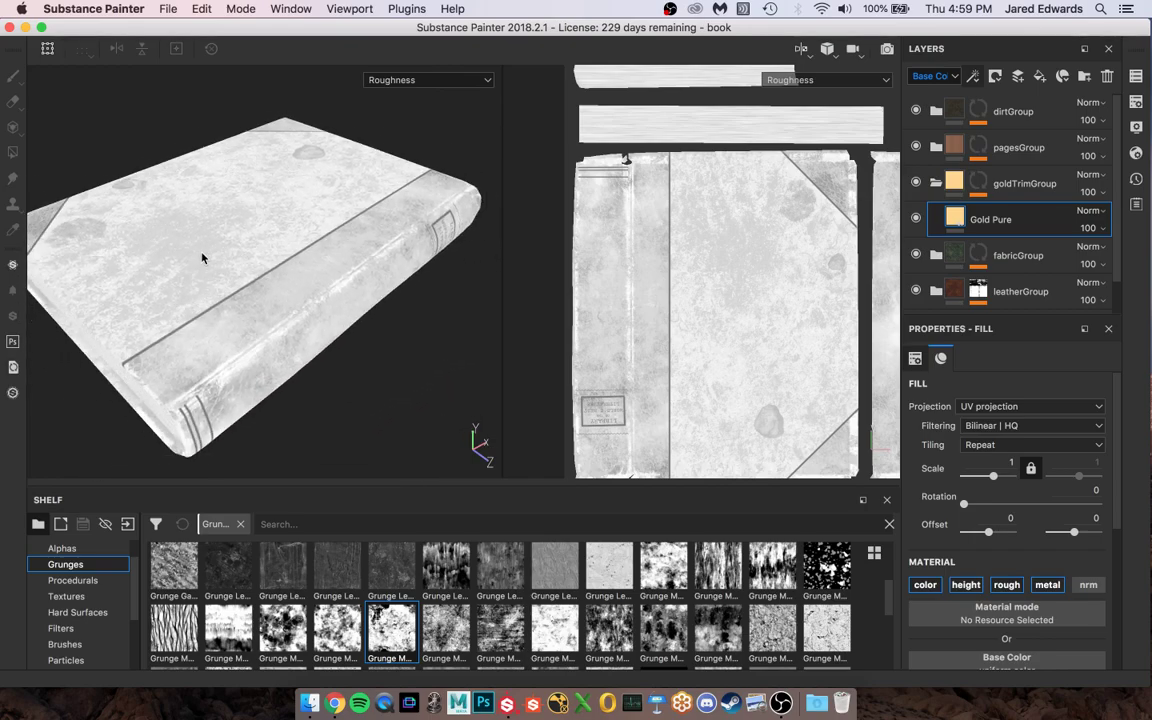
pyautogui.press('m')
pyautogui.keyDown('alt'); pyautogui.moveTo(252, 270); pyautogui.dragTo(340, 245); pyautogui.keyUp('alt')
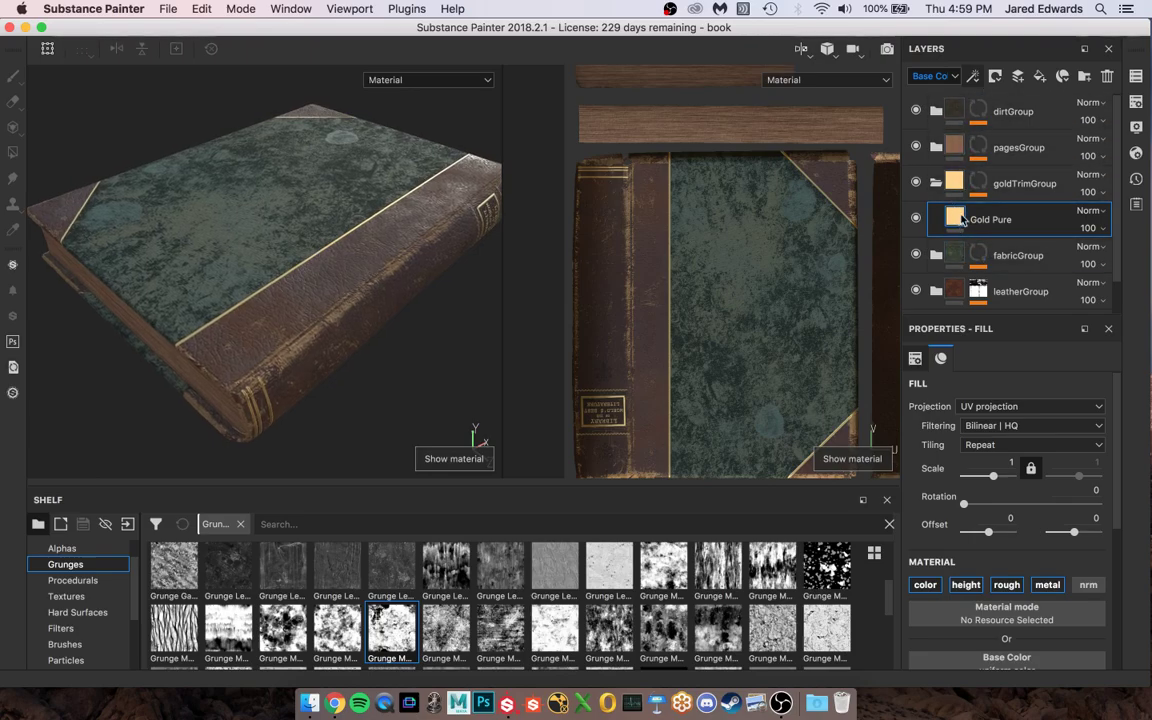
# - Add a fill layer named goldRoughness that affects only the roughness channel
pyautogui.click(1041, 77)
pyautogui.doubleClick(993, 219)
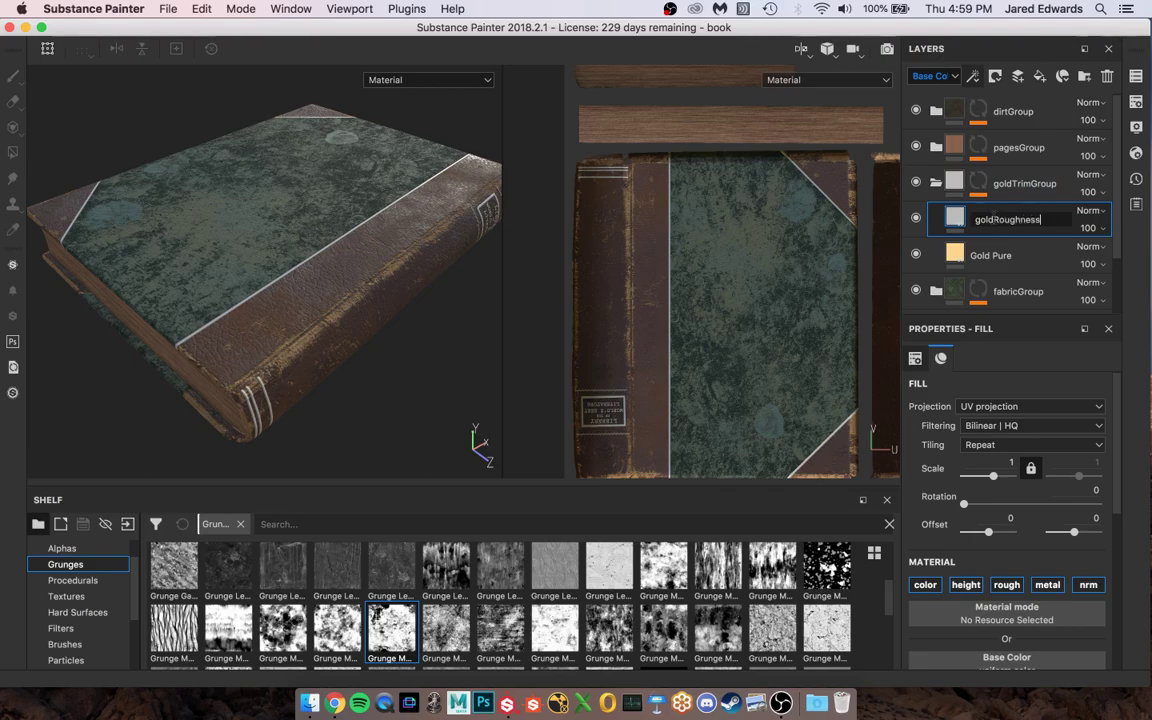
pyautogui.write('goldRoughness')
pyautogui.press('Return')
pyautogui.click(924, 585)
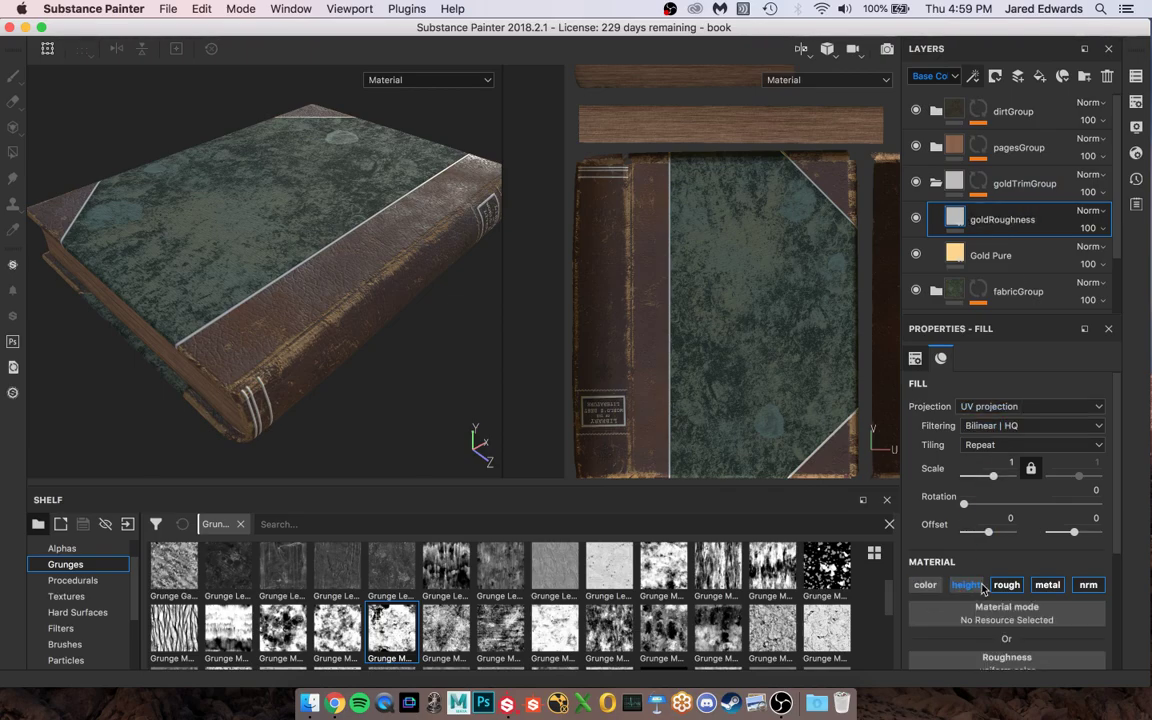
pyautogui.click(965, 585)
pyautogui.click(1047, 585)
pyautogui.click(1088, 585)
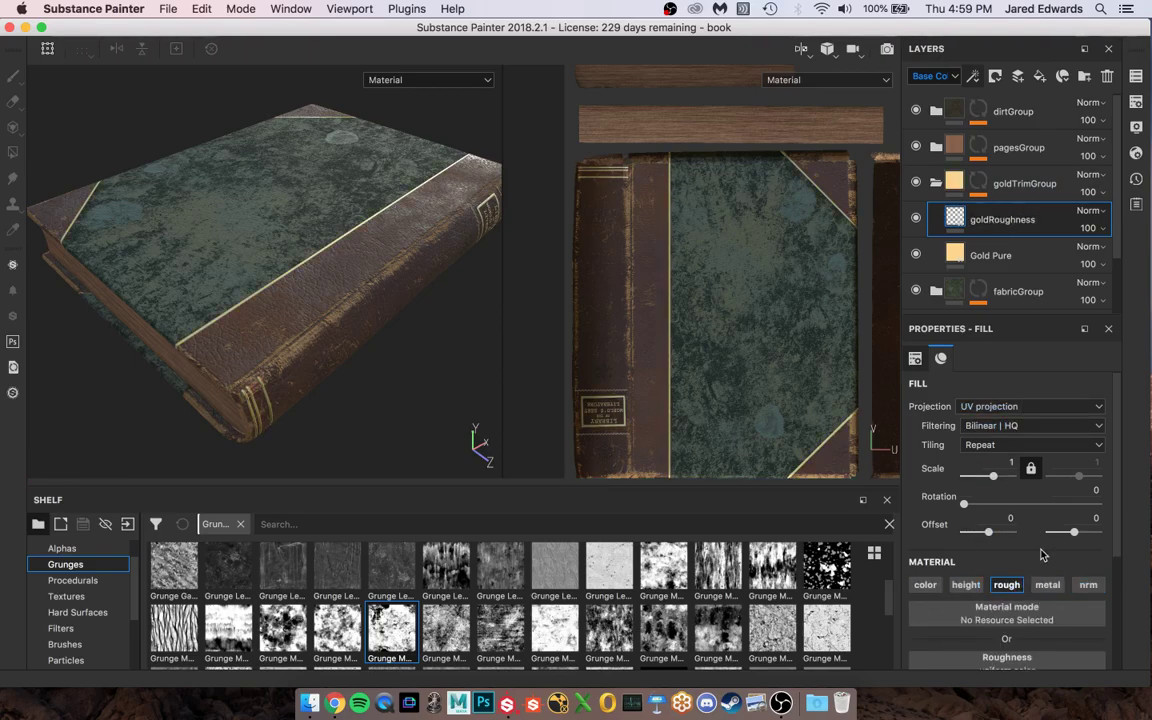
# - Give goldRoughness a black mask with a Grunge Map 001 fill effect
pyautogui.scroll(-3, 1000, 580)
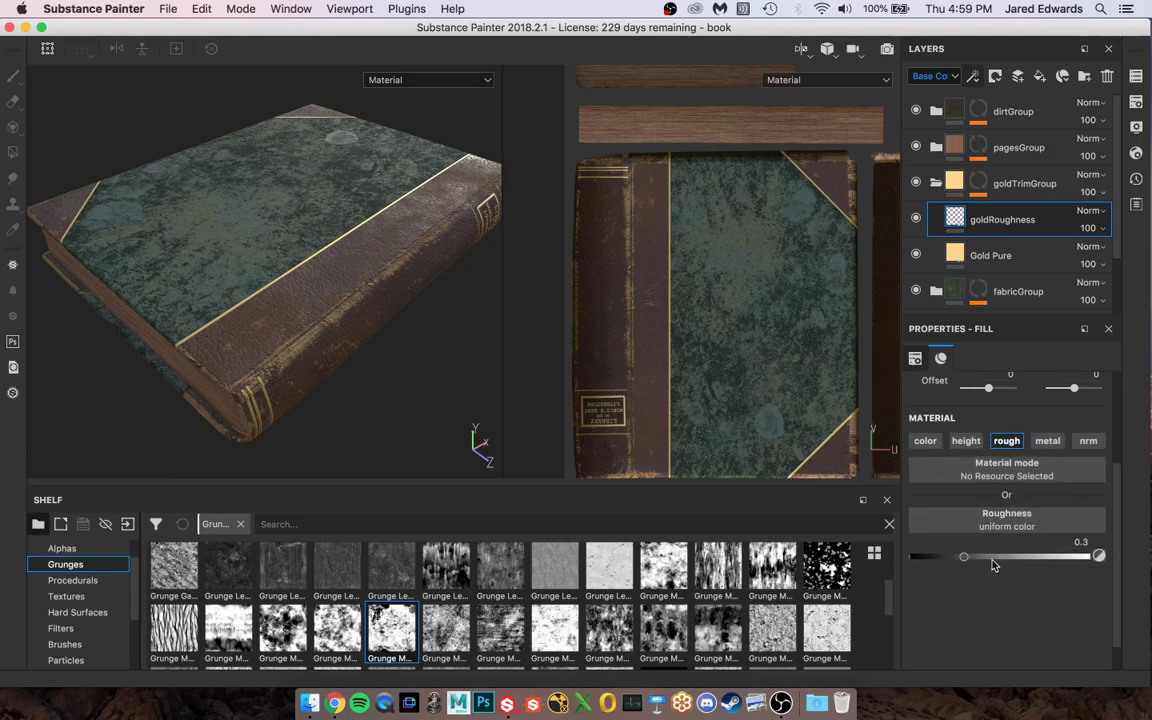
pyautogui.click(996, 76)
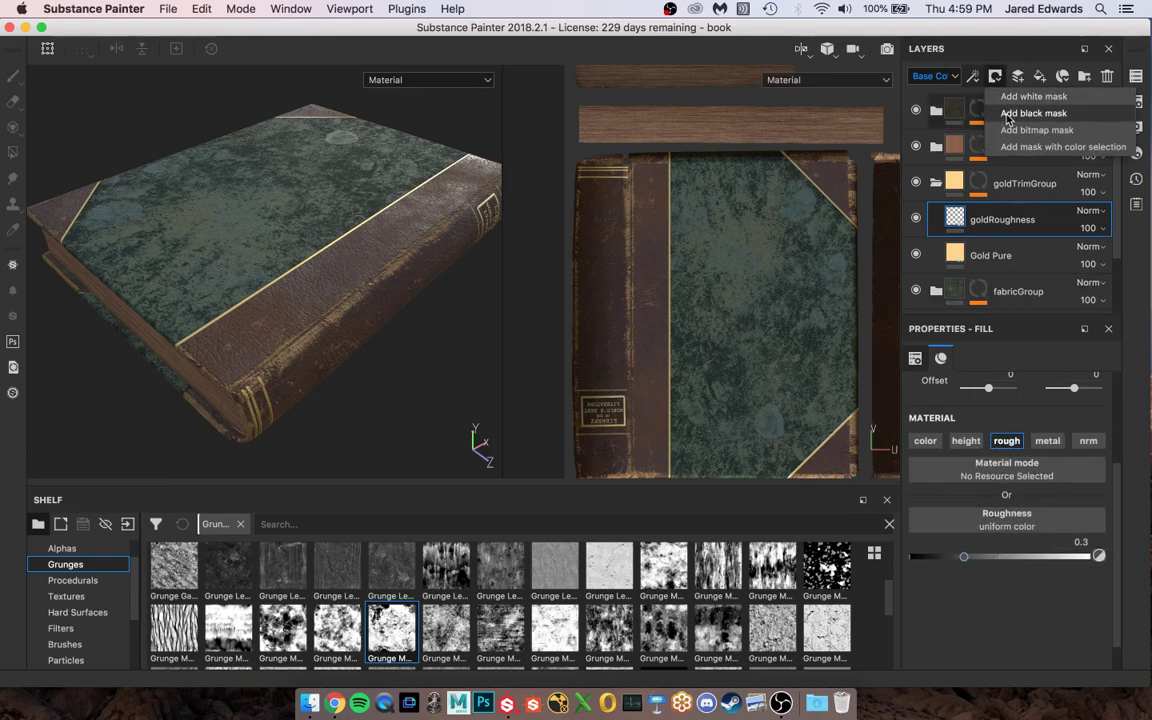
pyautogui.click(985, 94)
pyautogui.click(973, 76)
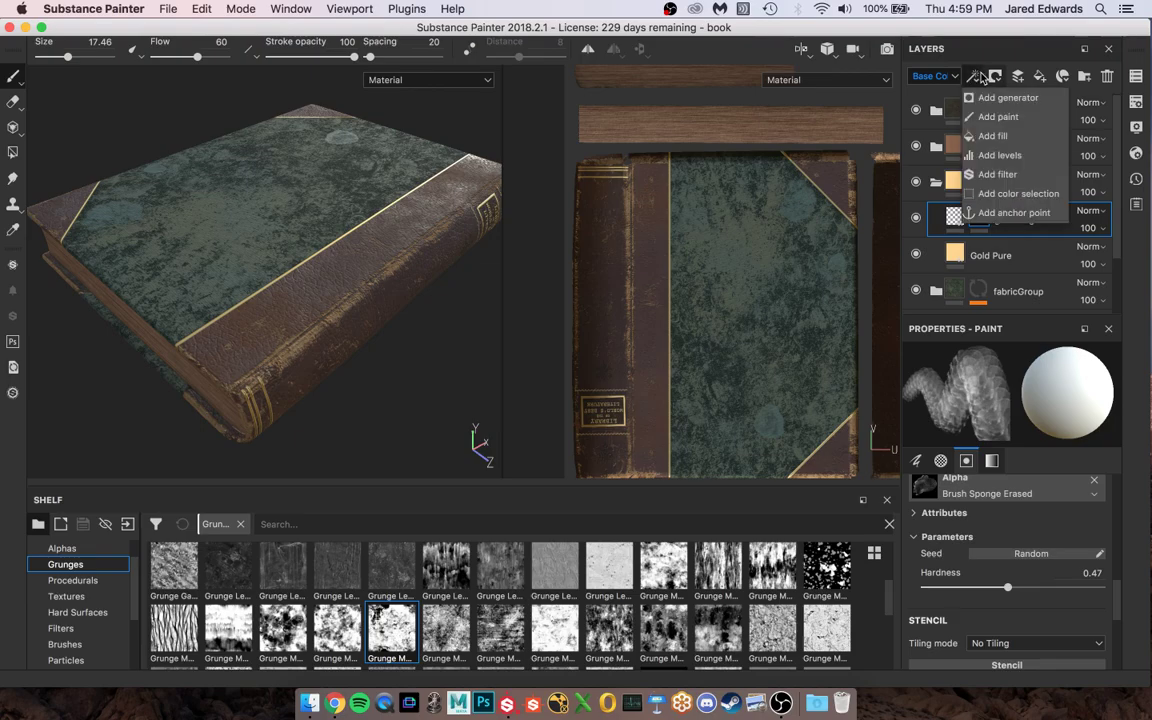
pyautogui.click(995, 137)
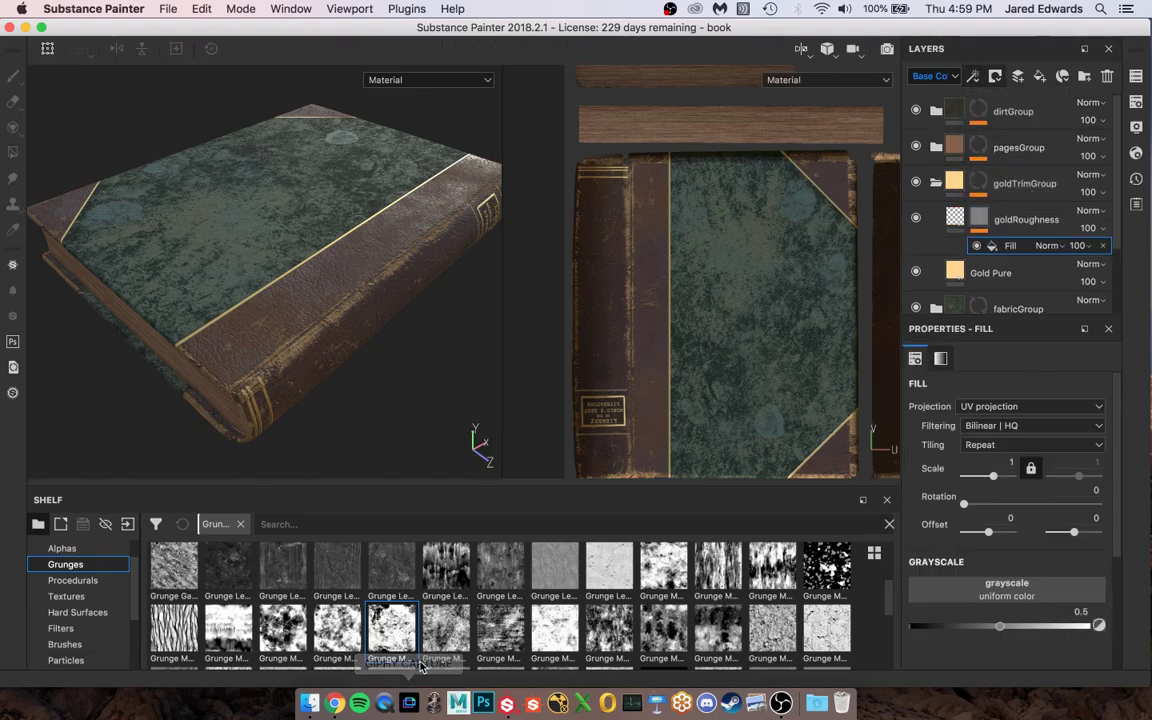
pyautogui.moveTo(667, 575)
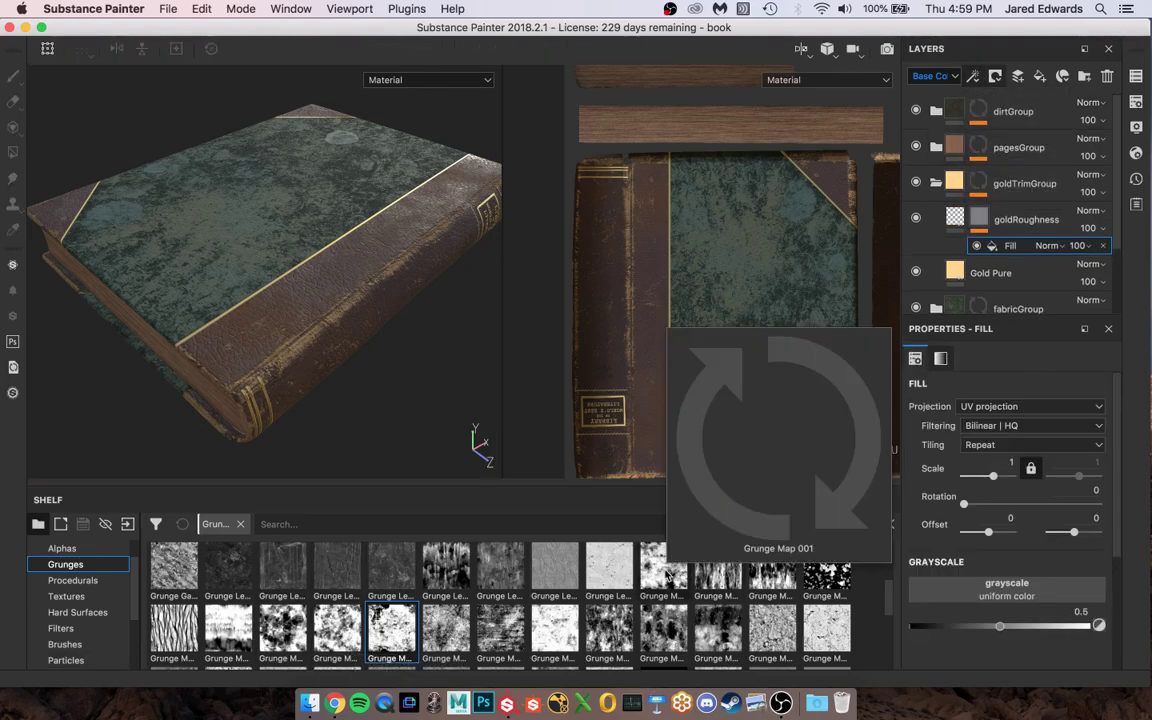
pyautogui.moveTo(667, 575); pyautogui.dragTo(978, 590)
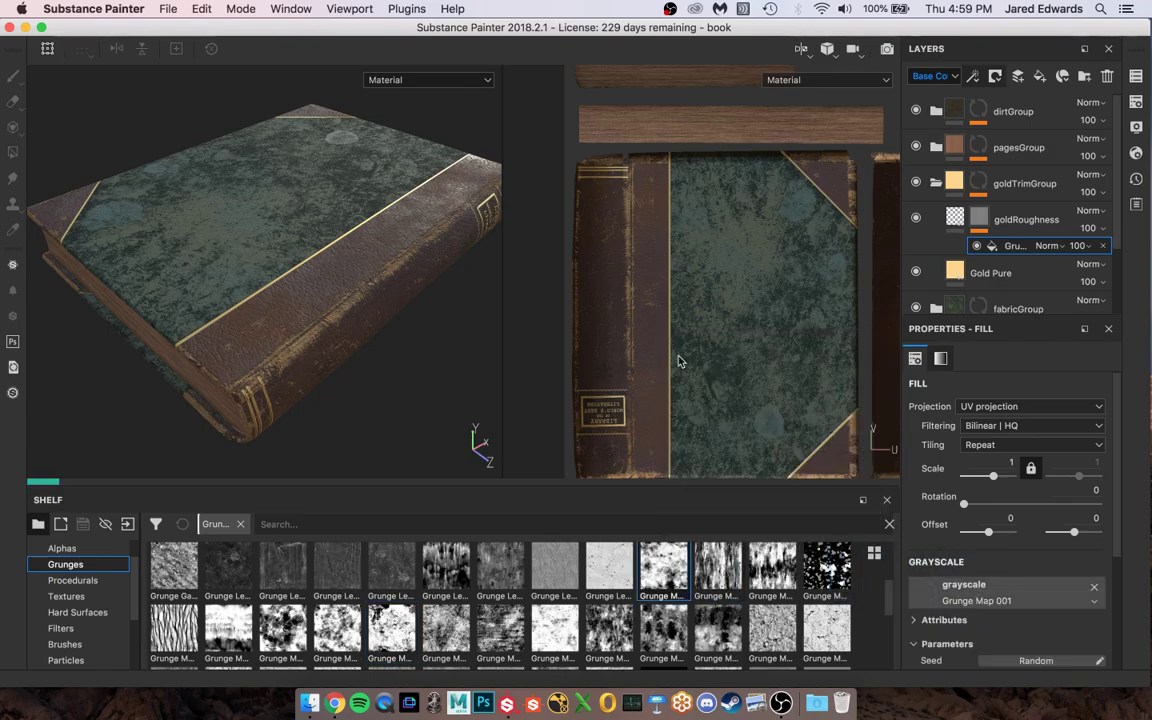
pyautogui.keyDown('alt'); pyautogui.click(979, 220); pyautogui.keyUp('alt')
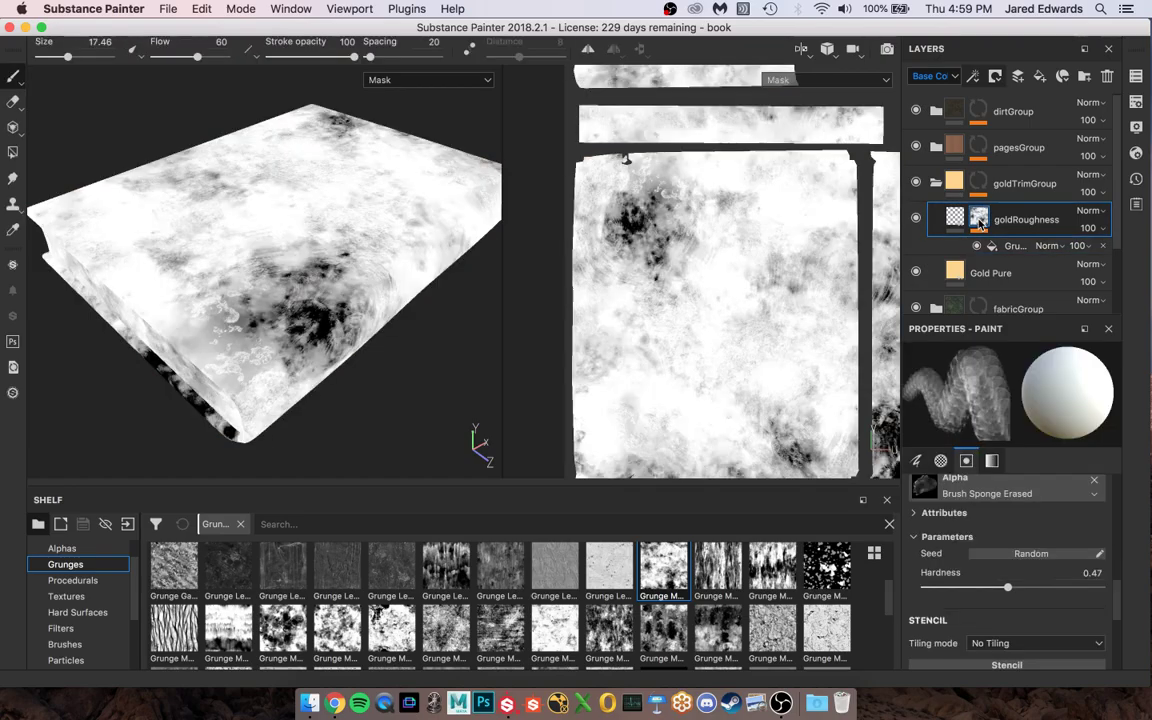
# - Set the grunge fill's Balance to 0.32 and inspect the gold trim in material view
pyautogui.scroll(-3, 968, 507)
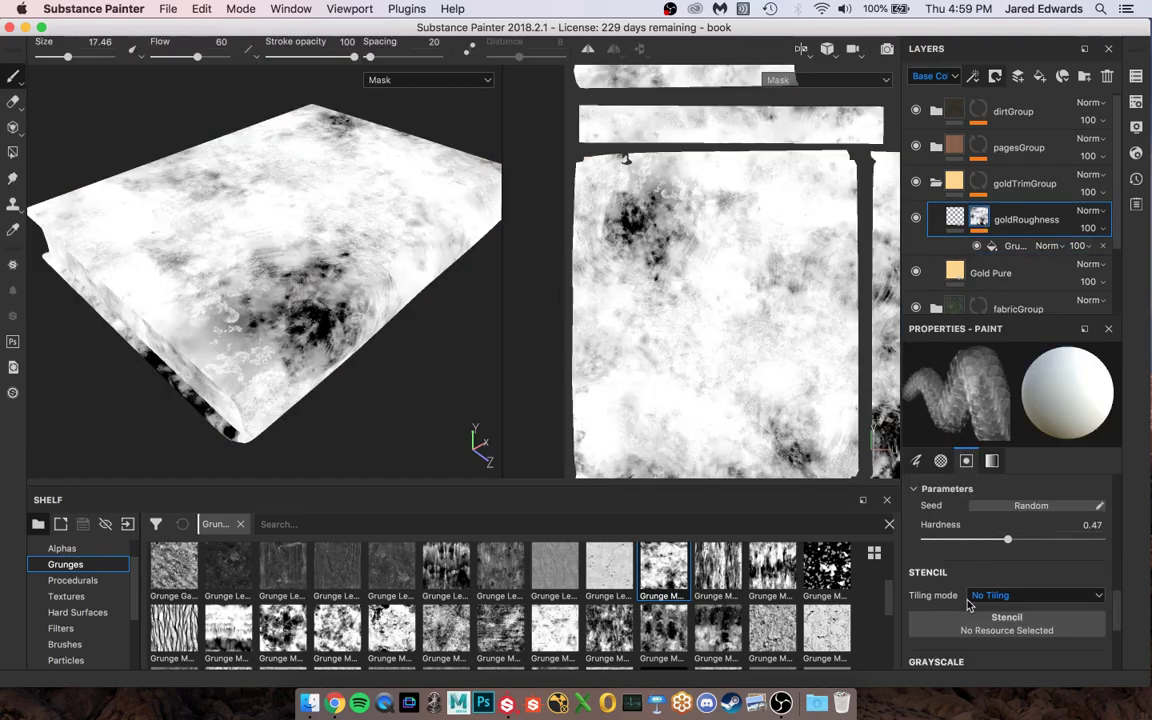
pyautogui.click(1008, 246)
pyautogui.scroll(-3, 1013, 450)
pyautogui.moveTo(1013, 572); pyautogui.dragTo(981, 574)
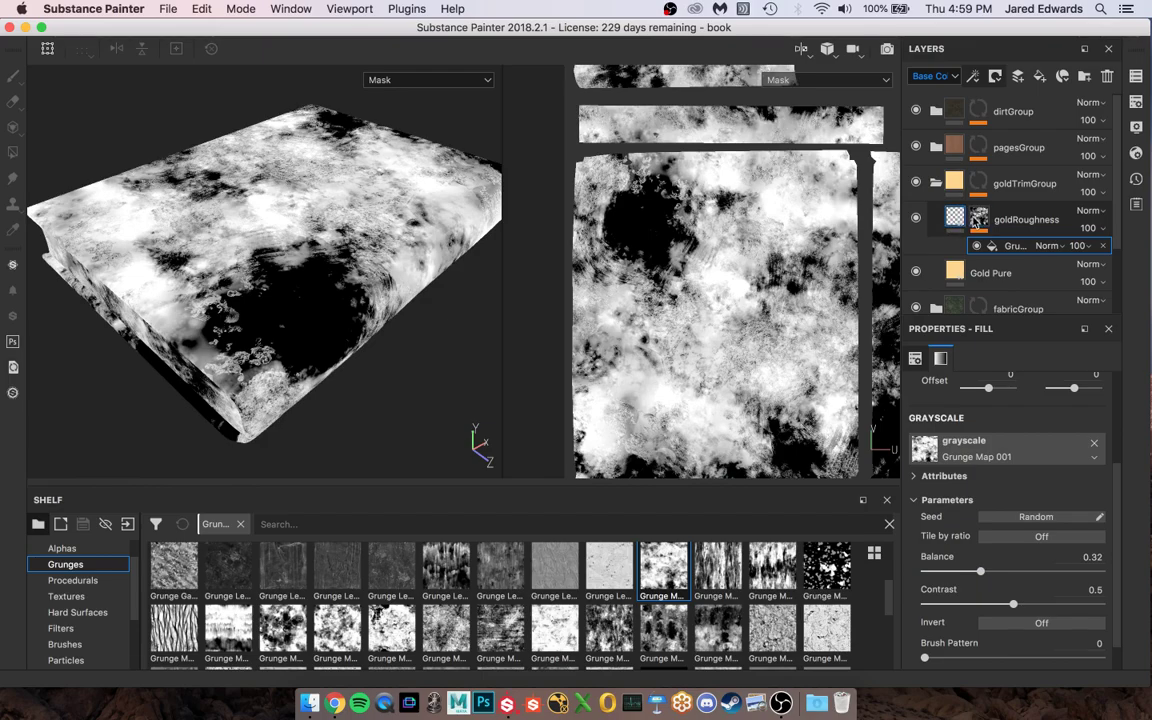
pyautogui.click(956, 217)
pyautogui.keyDown('alt'); pyautogui.moveTo(314, 237); pyautogui.dragTo(387, 304, button='right'); pyautogui.keyUp('alt')
pyautogui.keyDown('alt'); pyautogui.moveTo(387, 304); pyautogui.dragTo(406, 249); pyautogui.keyUp('alt')
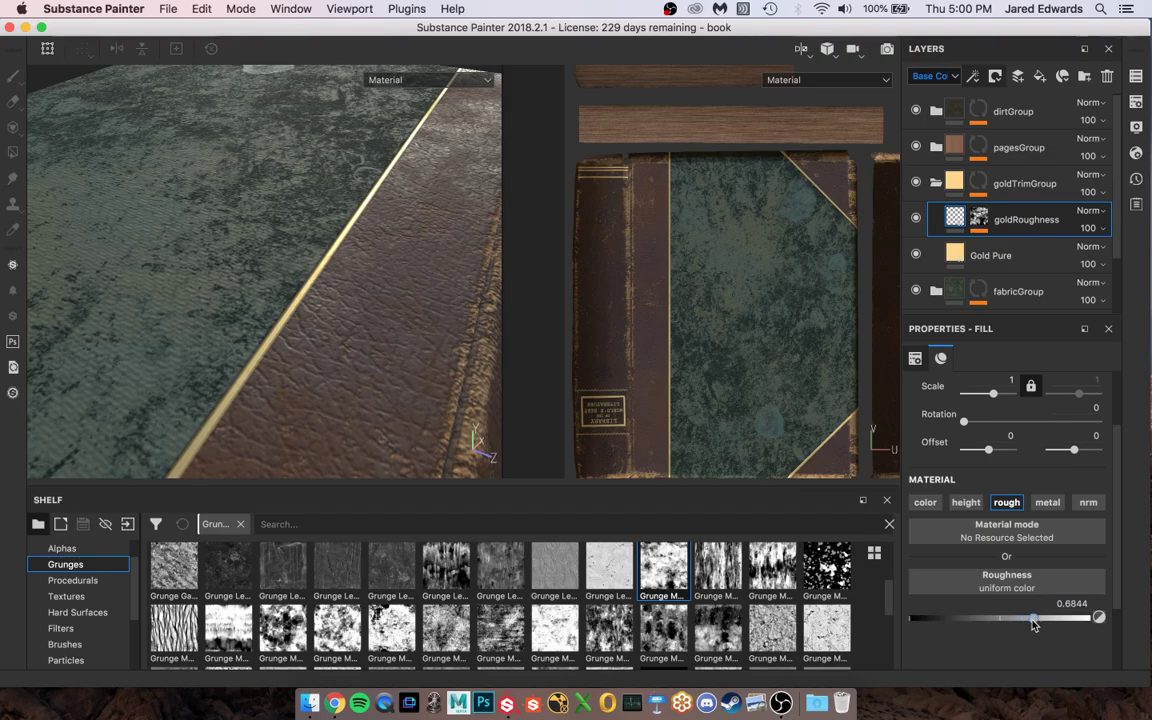
# - Rotate the environment lighting and toggle channel views to check the worn gold trim
pyautogui.keyDown('alt'); pyautogui.moveTo(501, 226); pyautogui.dragTo(397, 199, button='middle'); pyautogui.keyUp('alt')
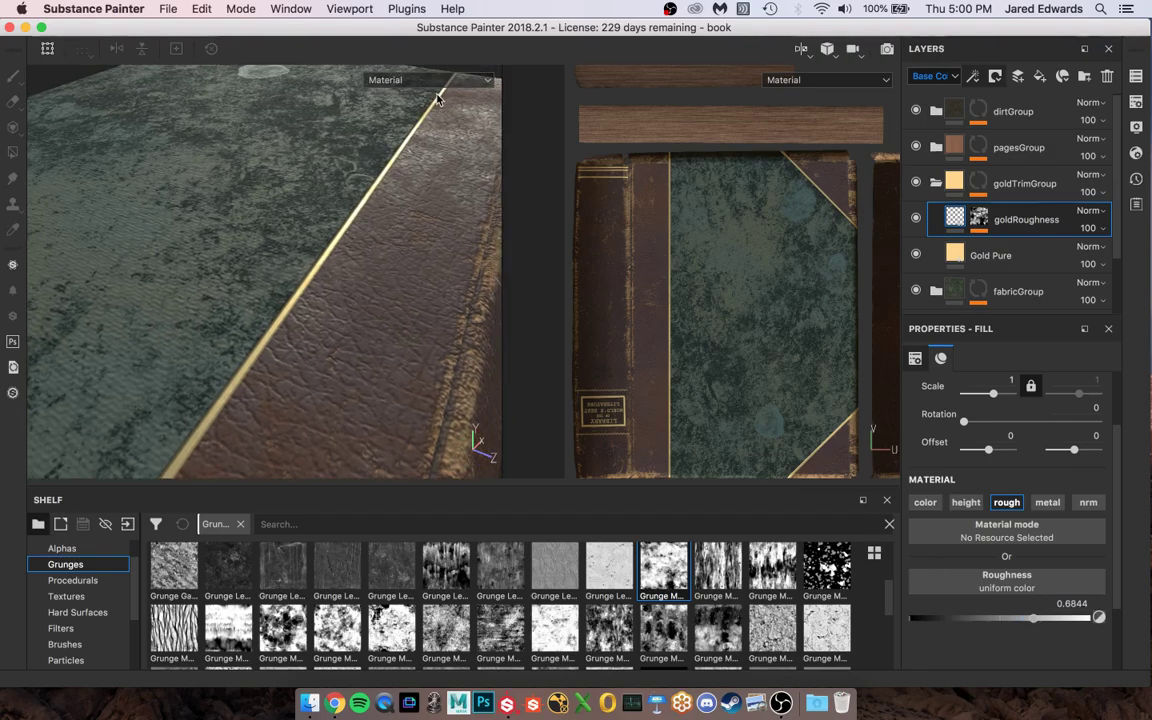
pyautogui.keyDown('shift'); pyautogui.moveTo(390, 173); pyautogui.dragTo(357, 174, button='right'); pyautogui.keyUp('shift')
pyautogui.press('c')
pyautogui.press('c')
pyautogui.press('c')
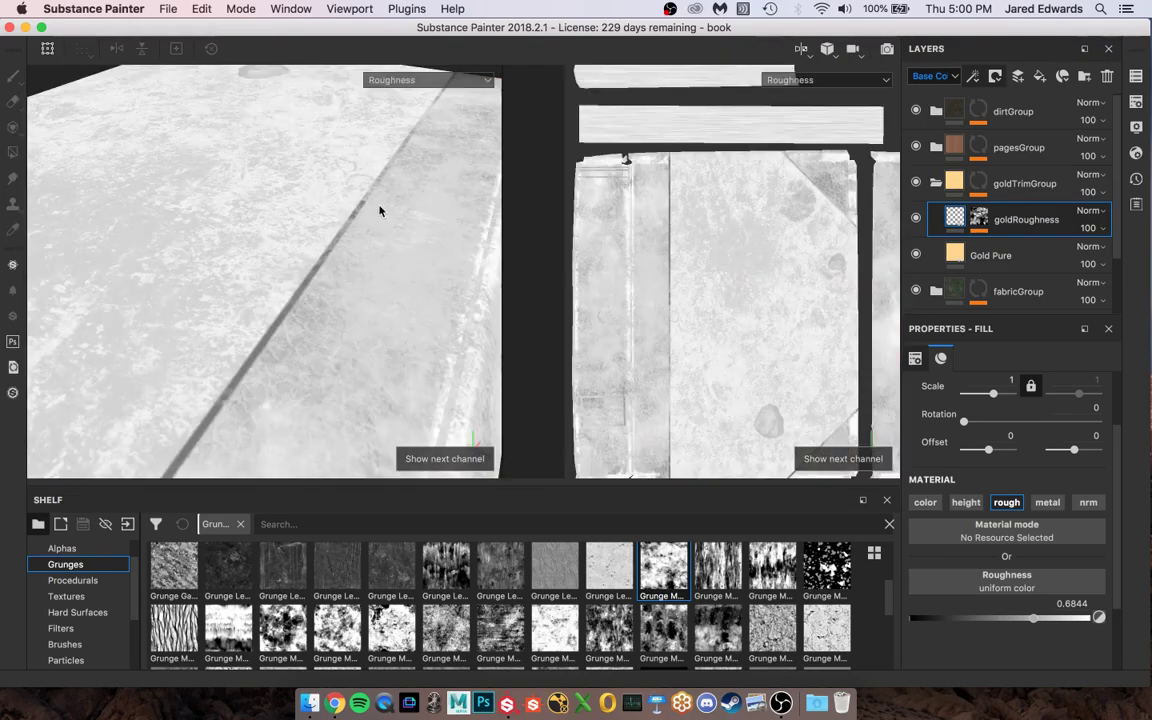
pyautogui.keyDown('alt'); pyautogui.moveTo(421, 243); pyautogui.dragTo(256, 254); pyautogui.keyUp('alt')
pyautogui.press('m')
pyautogui.keyDown('shift'); pyautogui.moveTo(280, 245); pyautogui.dragTo(325, 252, button='right'); pyautogui.keyUp('shift')
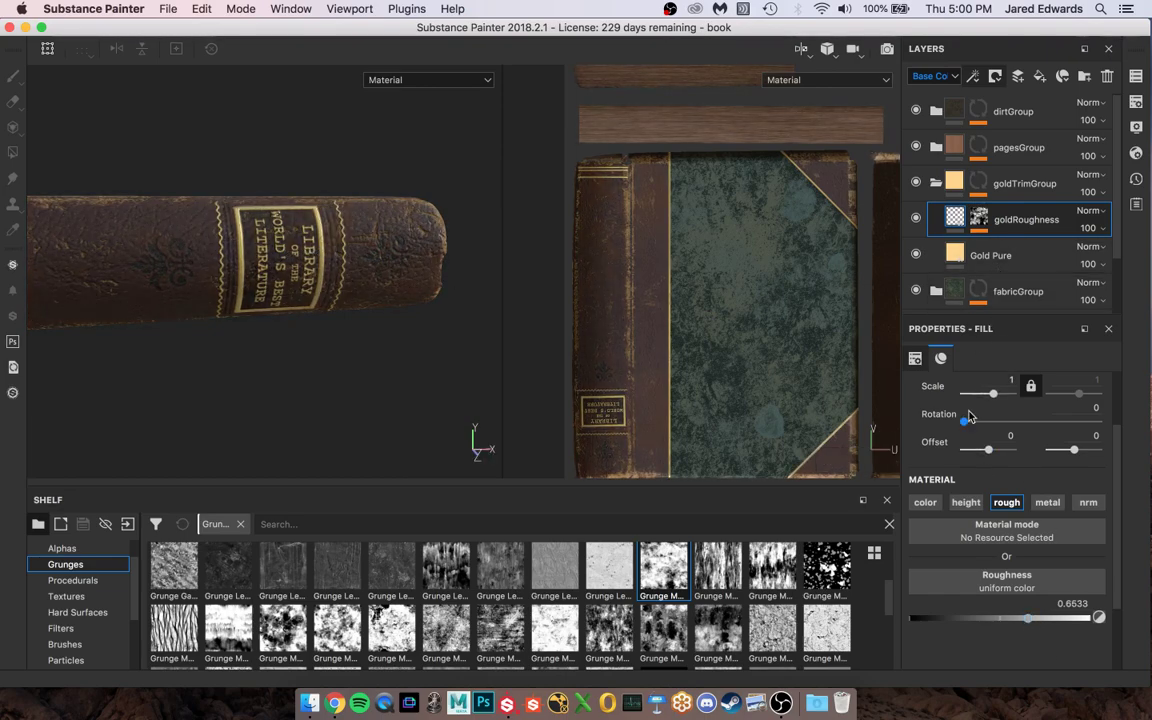
# - Select the Gold Pure layer and check the gold's shine from below under rotated lighting
pyautogui.click(990, 255)
pyautogui.scroll(-3, 996, 592)
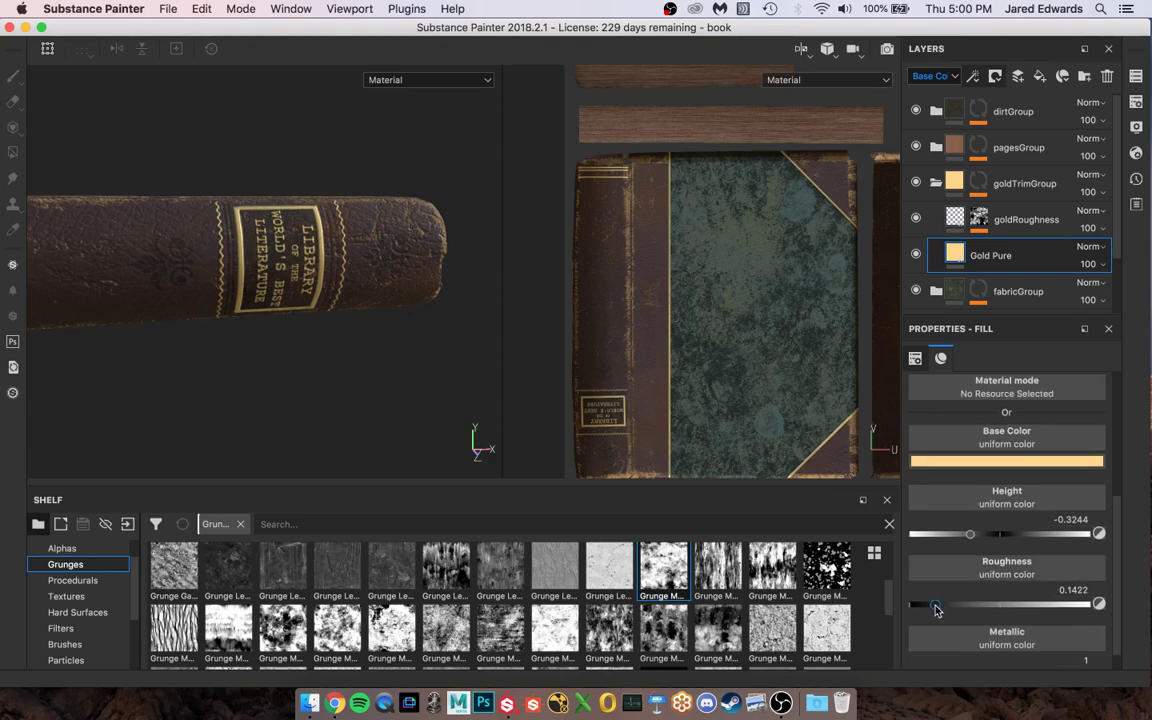
pyautogui.keyDown('alt'); pyautogui.moveTo(355, 263); pyautogui.dragTo(395, 276); pyautogui.keyUp('alt')
pyautogui.keyDown('shift'); pyautogui.moveTo(395, 276); pyautogui.dragTo(499, 296, button='right'); pyautogui.keyUp('shift')
pyautogui.keyDown('alt'); pyautogui.moveTo(499, 296); pyautogui.dragTo(288, 296); pyautogui.keyUp('alt')
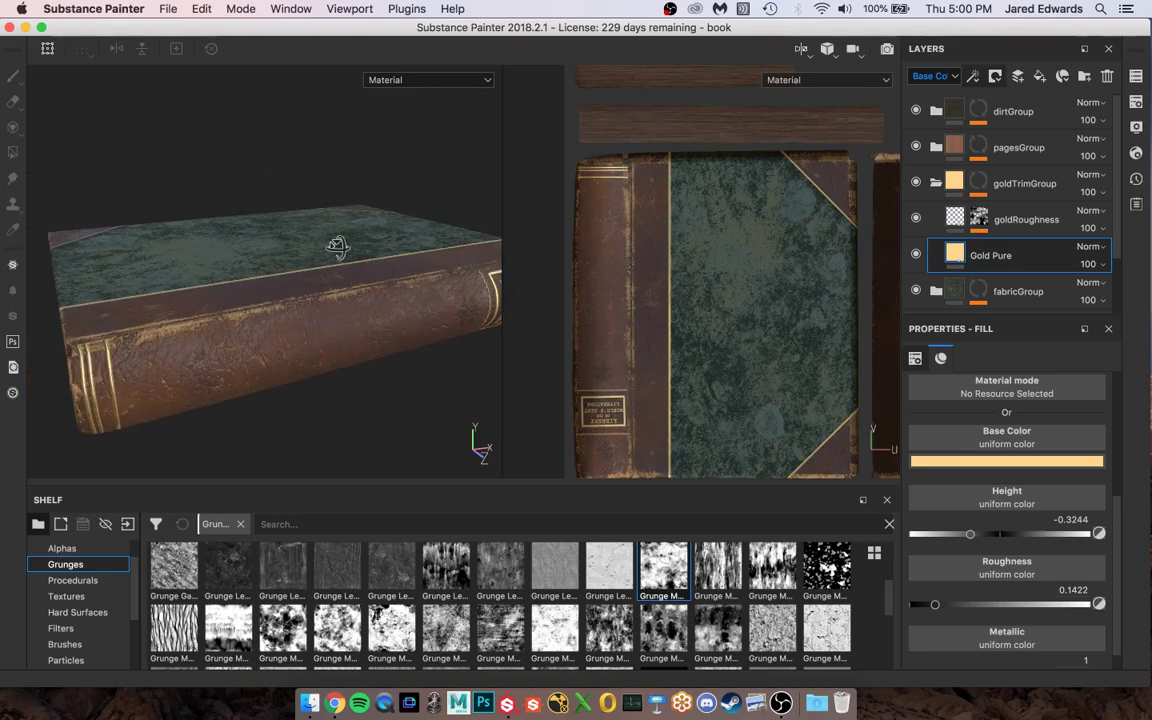
pyautogui.keyDown('alt'); pyautogui.moveTo(338, 247); pyautogui.dragTo(301, 254); pyautogui.keyUp('alt')
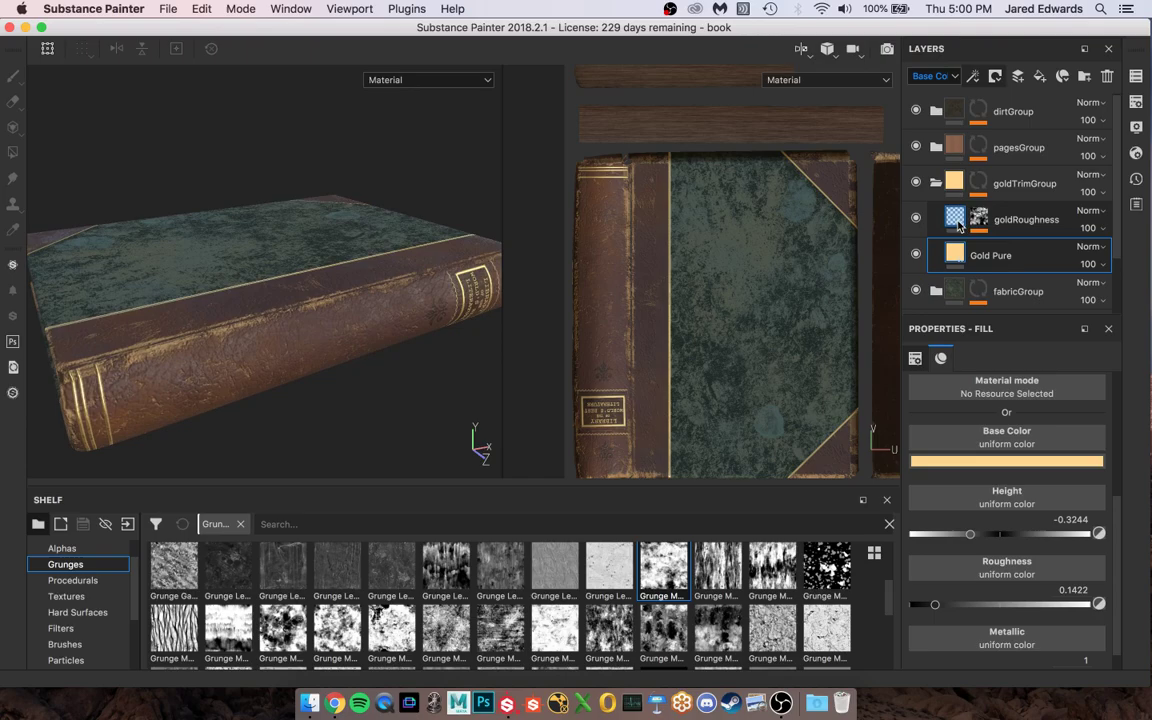
# - Display goldTrimGroup's mask and add a Fill effect to it
pyautogui.click(1022, 219)
pyautogui.click(936, 183)
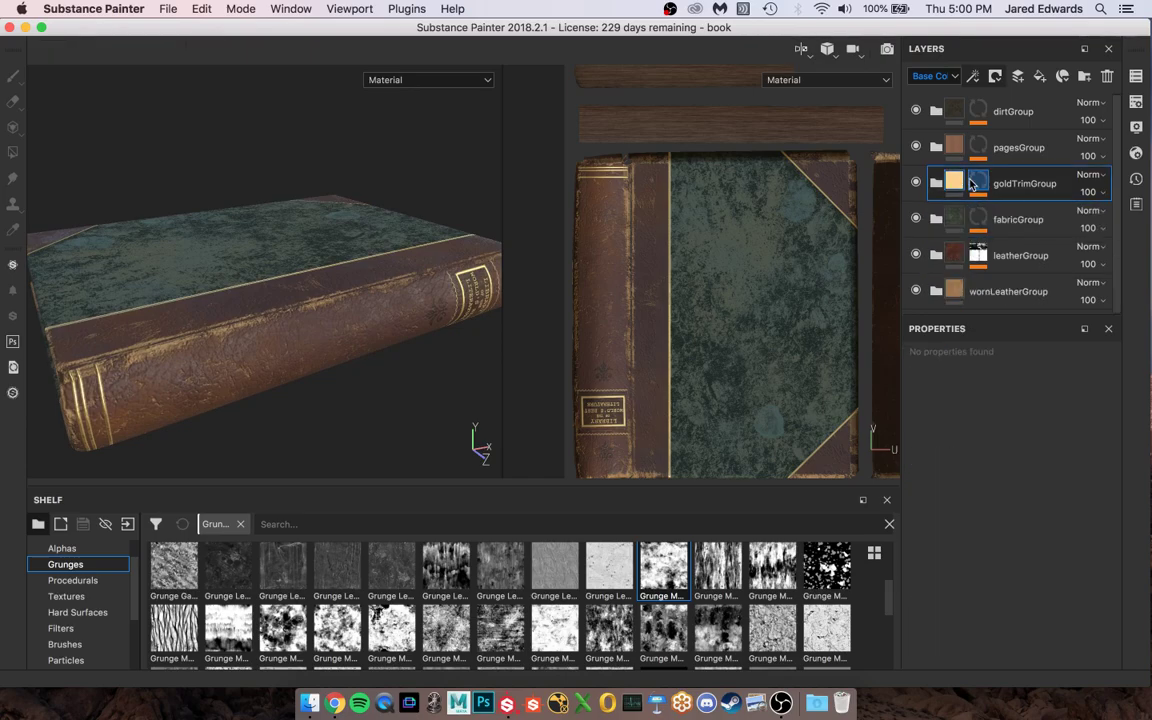
pyautogui.click(970, 183)
pyautogui.keyDown('alt'); pyautogui.click(979, 184); pyautogui.keyUp('alt')
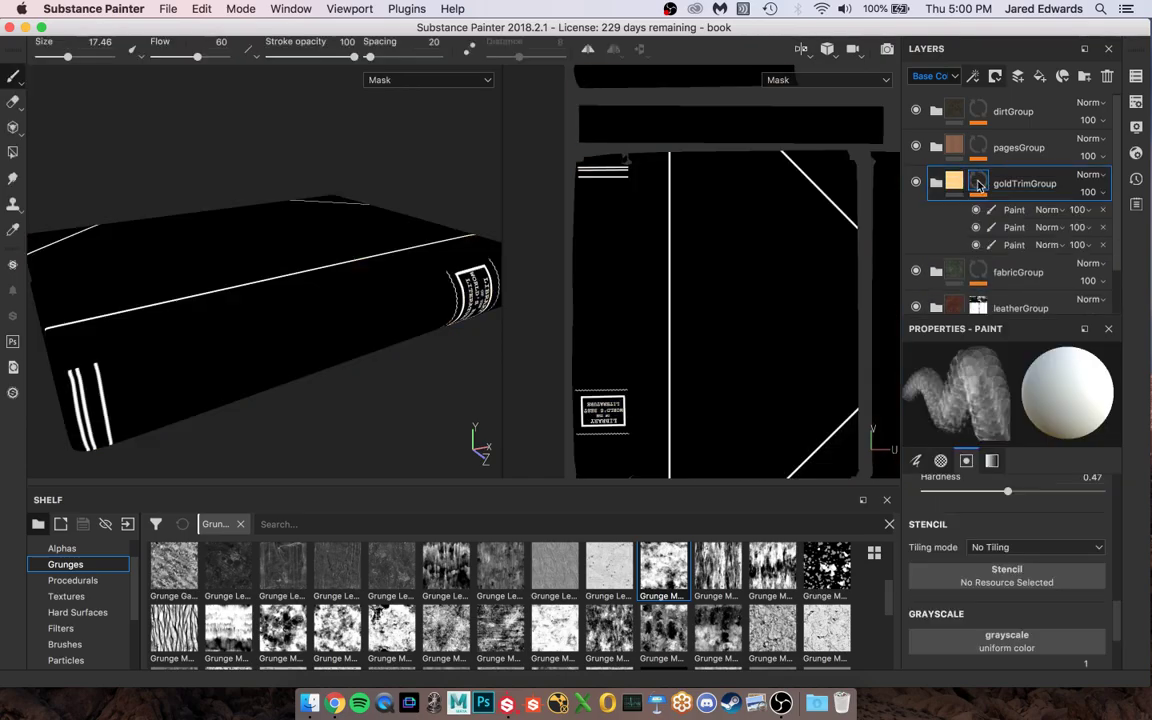
pyautogui.click(974, 78)
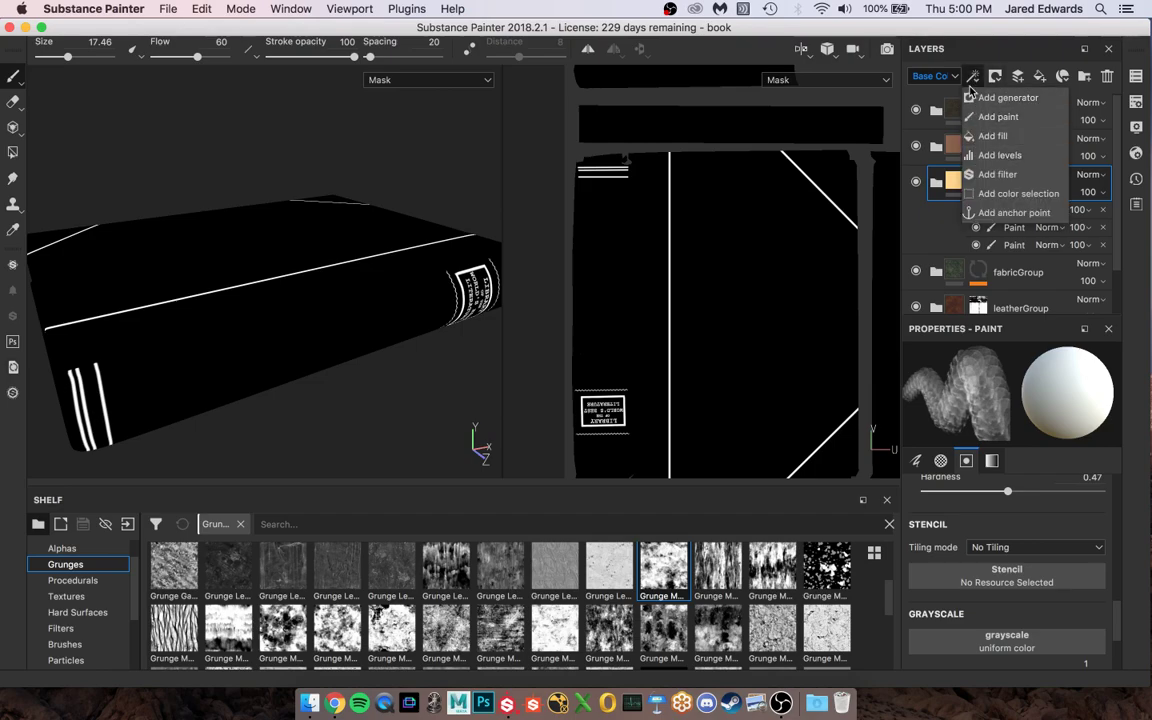
pyautogui.click(975, 187)
pyautogui.click(973, 77)
pyautogui.click(988, 137)
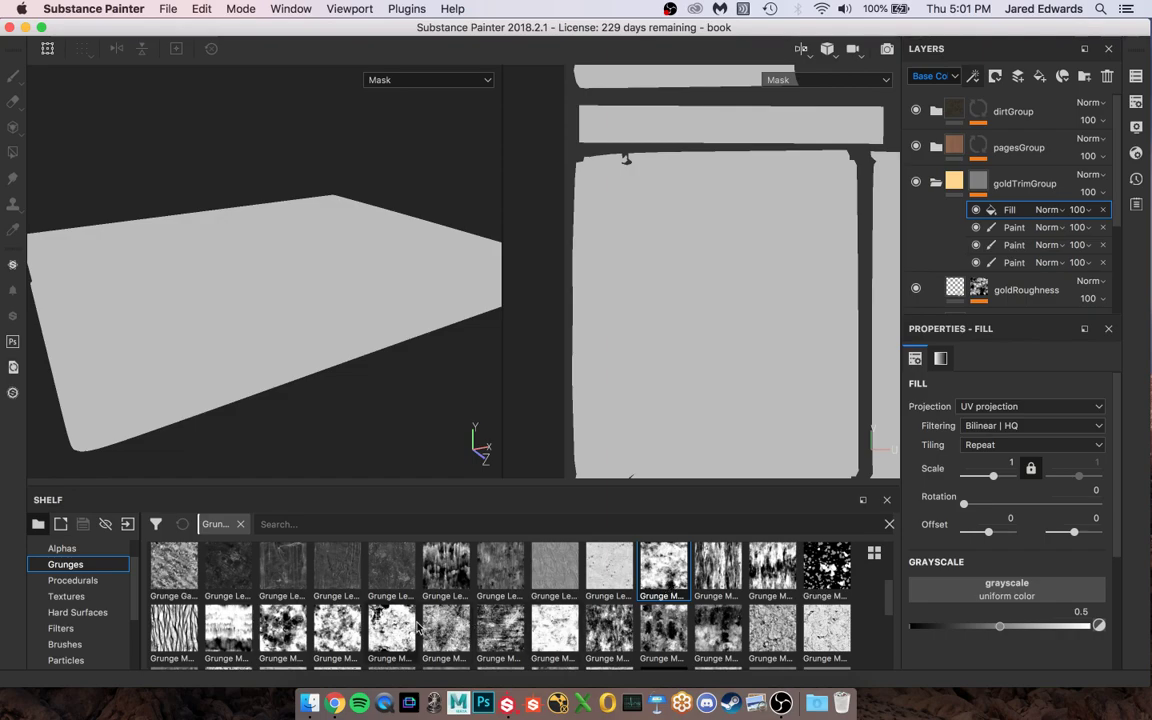
# - Set Grunge Map 008 as the trim mask fill and orbit to inspect it in material view
pyautogui.moveTo(401, 636)
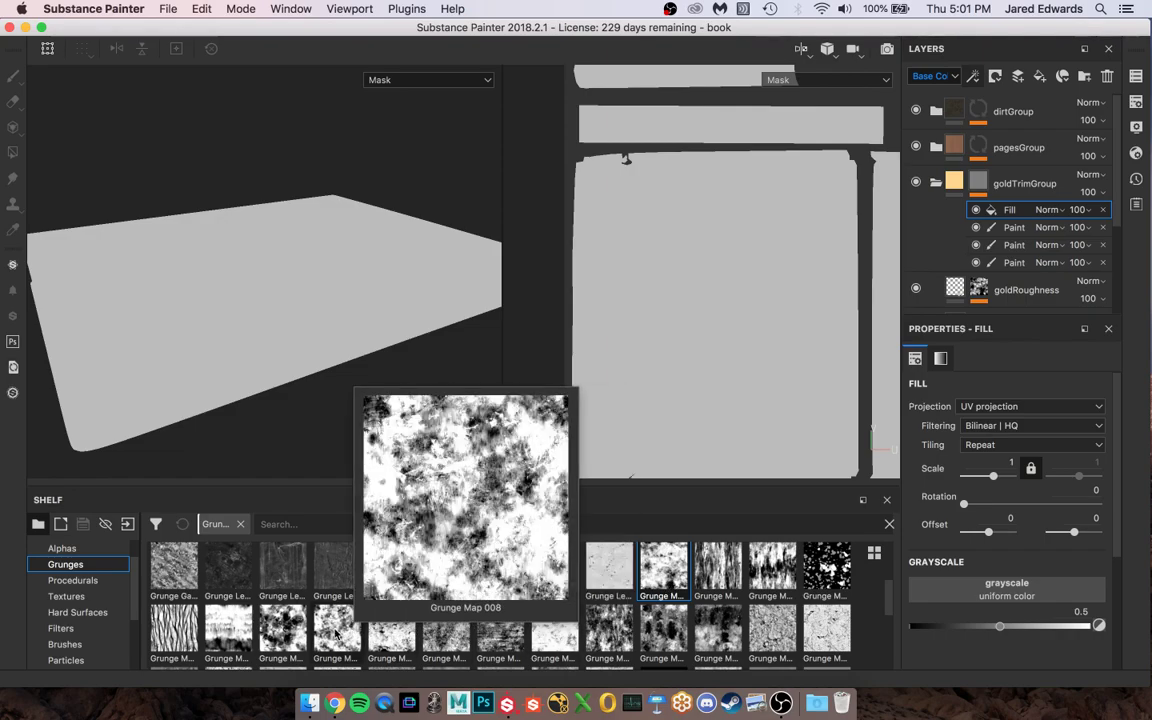
pyautogui.moveTo(335, 633); pyautogui.dragTo(1007, 597)
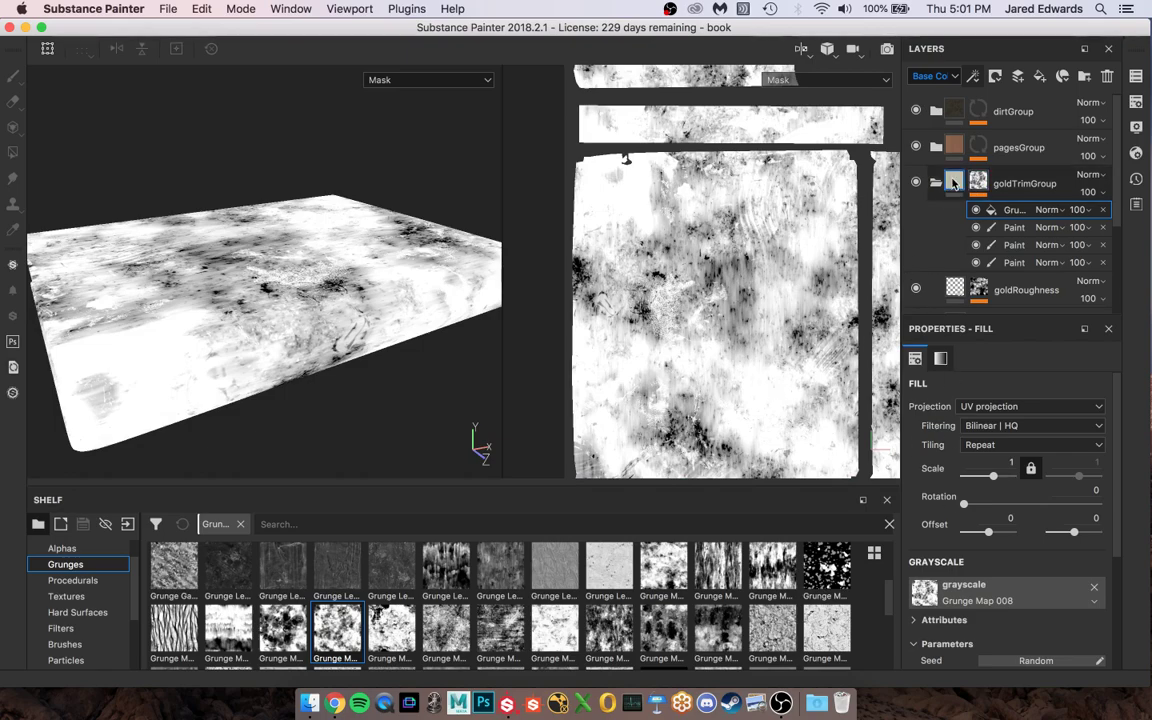
pyautogui.press('m')
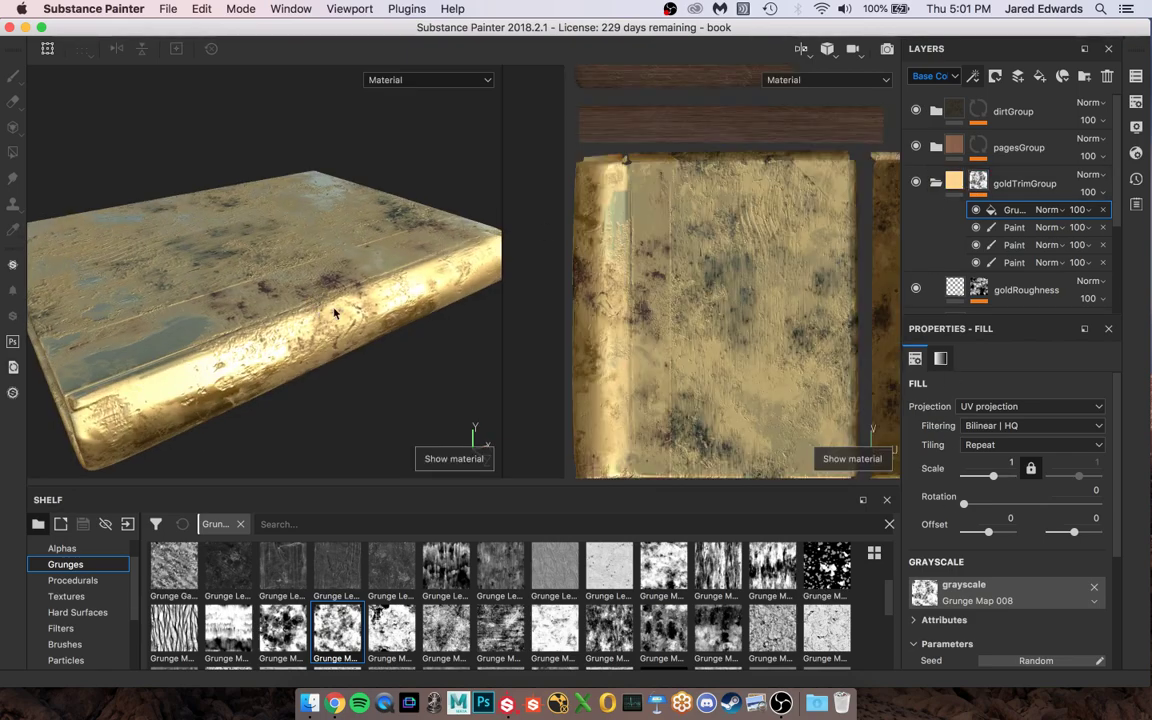
pyautogui.click(979, 183)
pyautogui.keyDown('alt'); pyautogui.moveTo(267, 257); pyautogui.dragTo(495, 255); pyautogui.keyUp('alt')
pyautogui.click(979, 183)
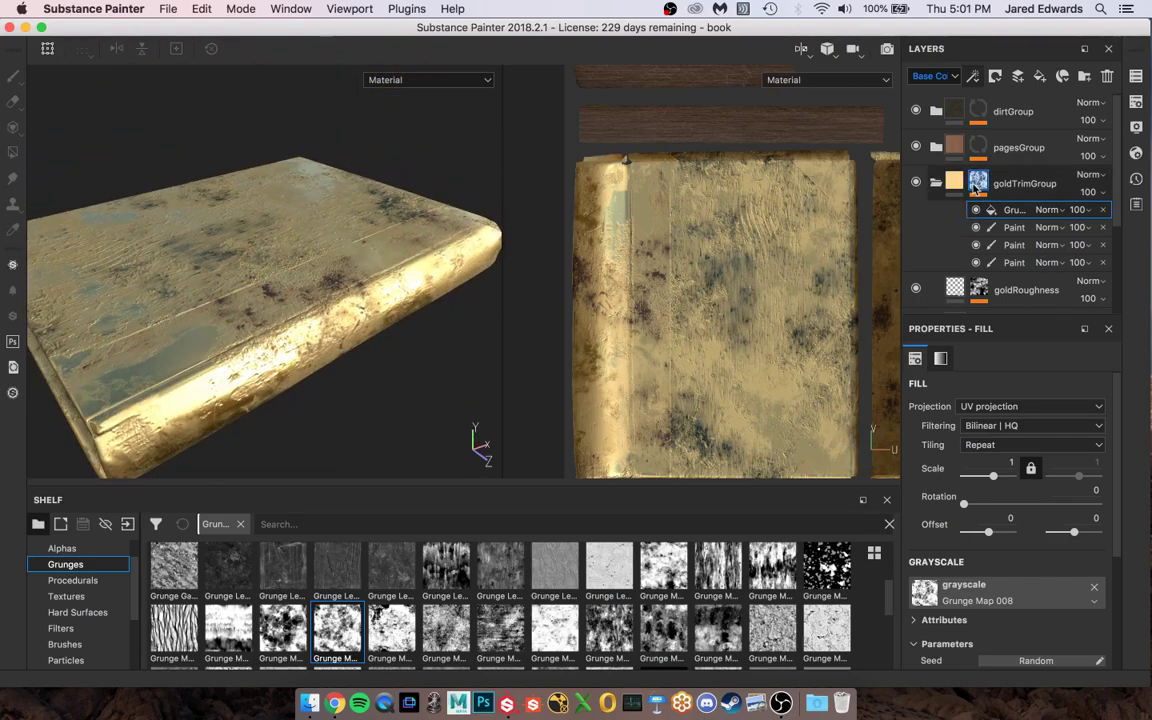
# - Show the gold trim mask and toggle the grunge fill on and off to compare
pyautogui.press('m')
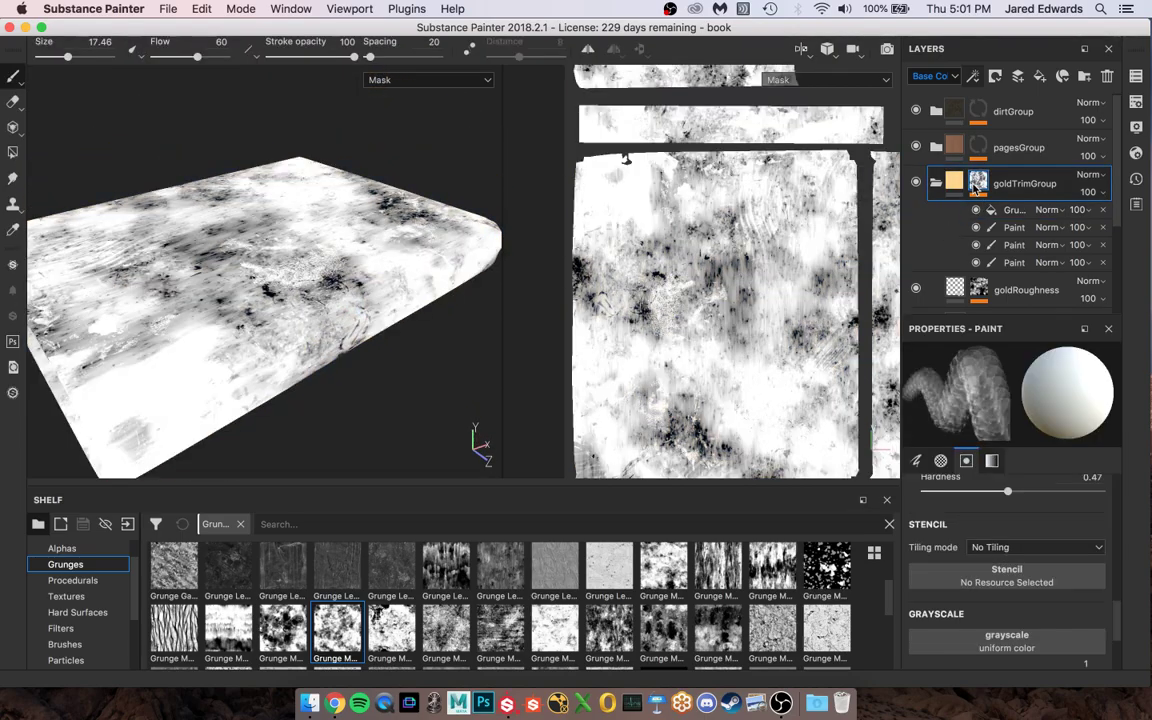
pyautogui.click(977, 211)
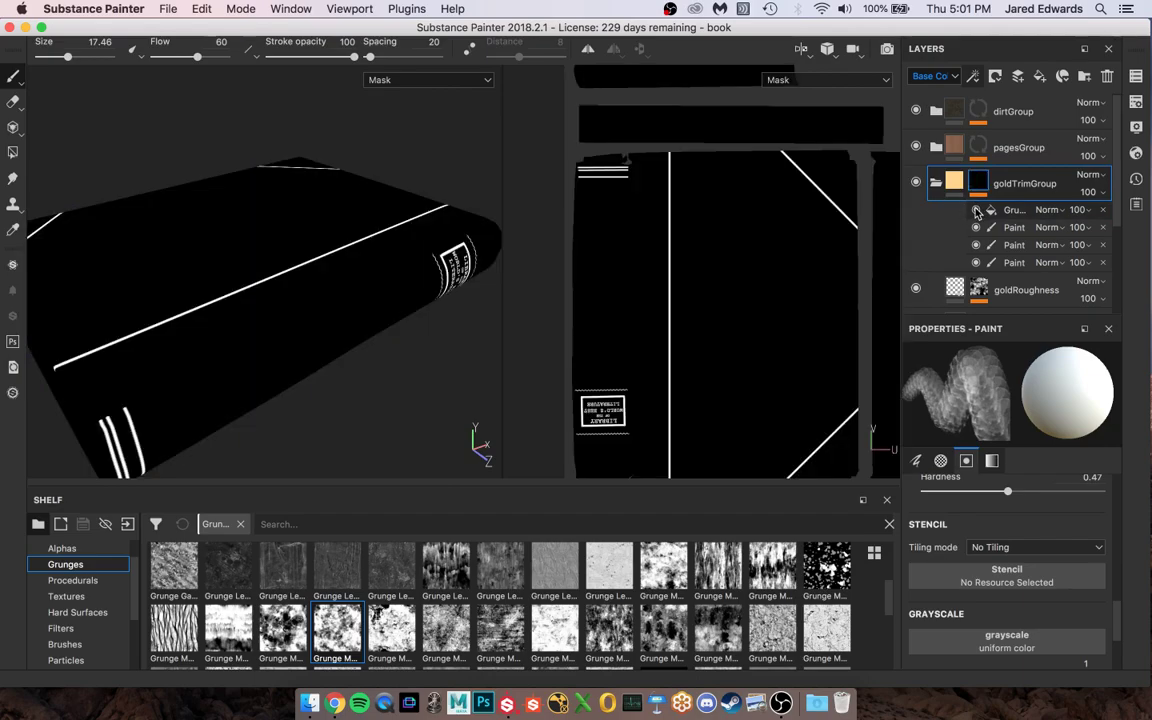
pyautogui.click(977, 211)
pyautogui.click(977, 211)
pyautogui.click(977, 211)
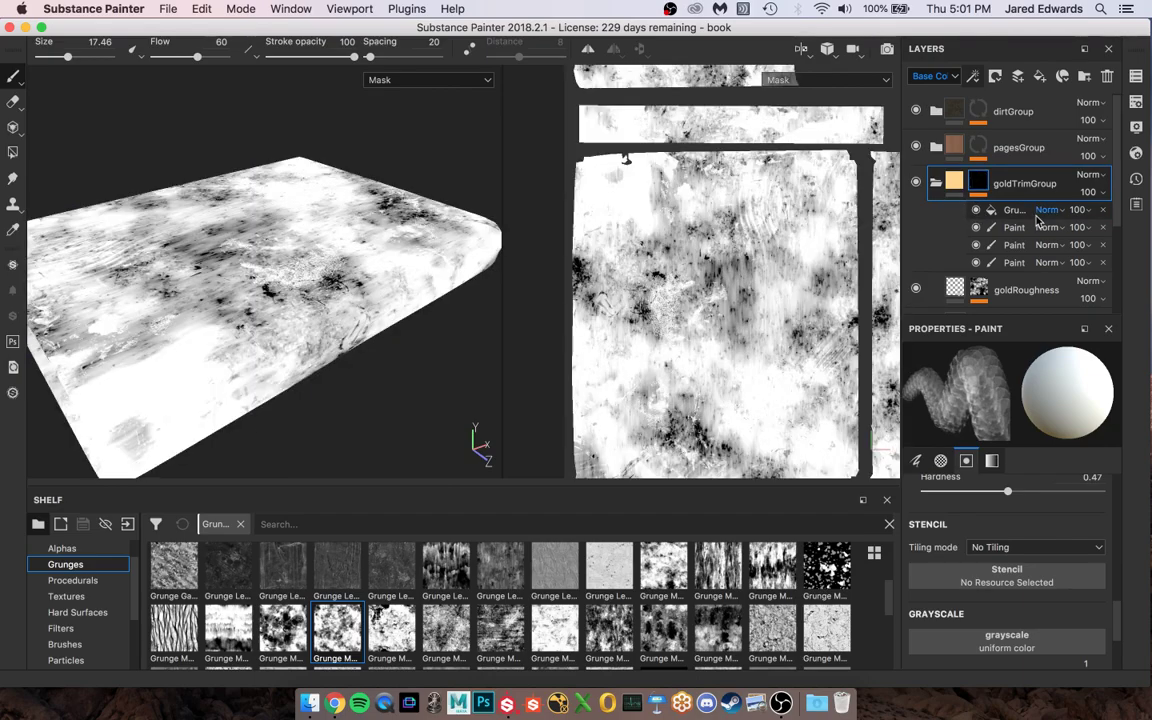
# - Set the grunge fill's blend mode to Multiply and select it for editing
pyautogui.click(1046, 210)
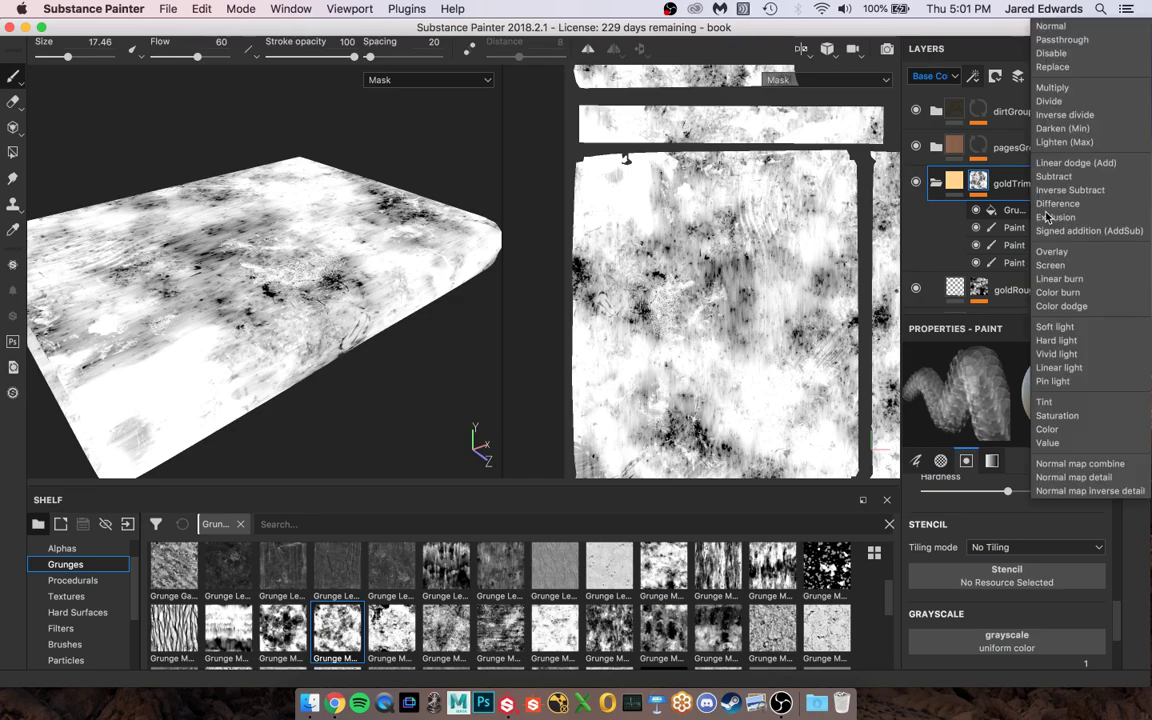
pyautogui.click(1052, 87)
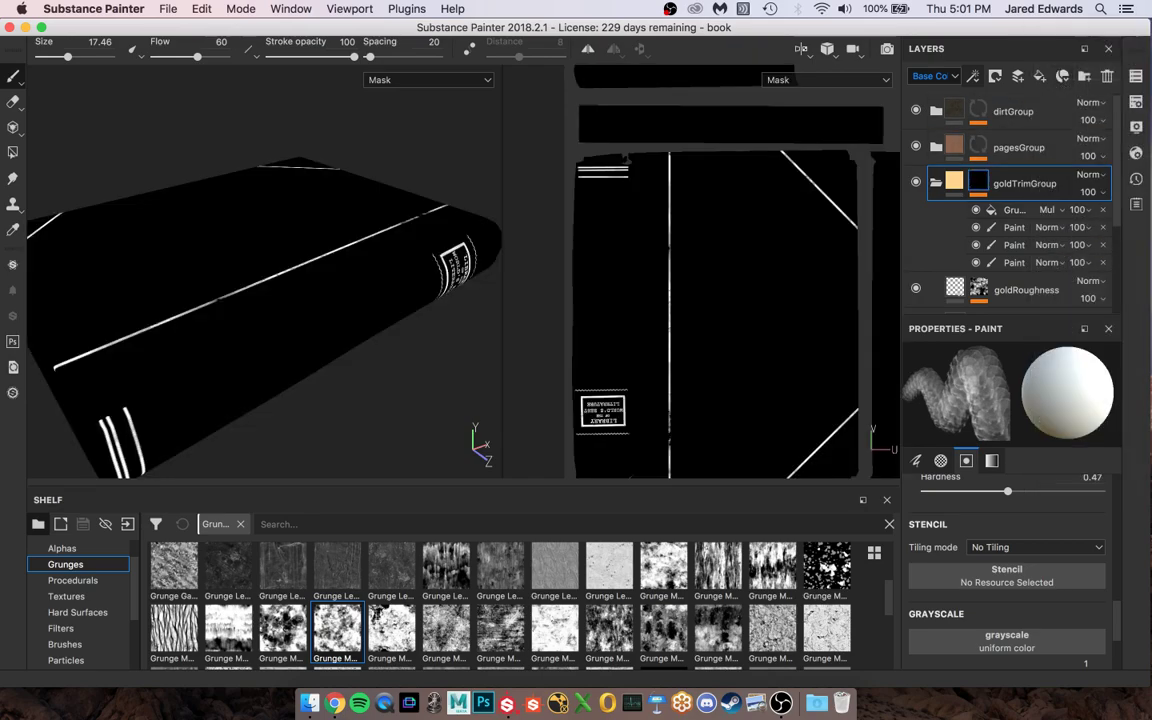
pyautogui.keyDown('alt'); pyautogui.moveTo(258, 275); pyautogui.dragTo(270, 226); pyautogui.keyUp('alt')
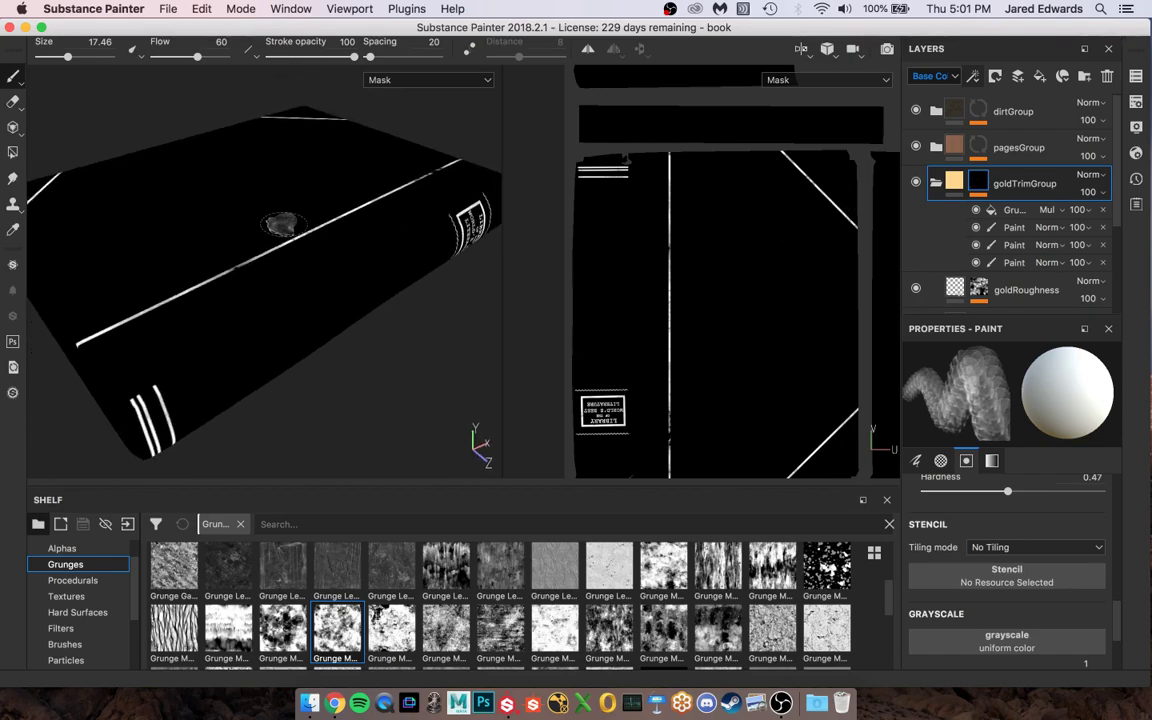
pyautogui.click(1014, 210)
pyautogui.scroll(-3, 997, 516)
pyautogui.scroll(-2, 997, 516)
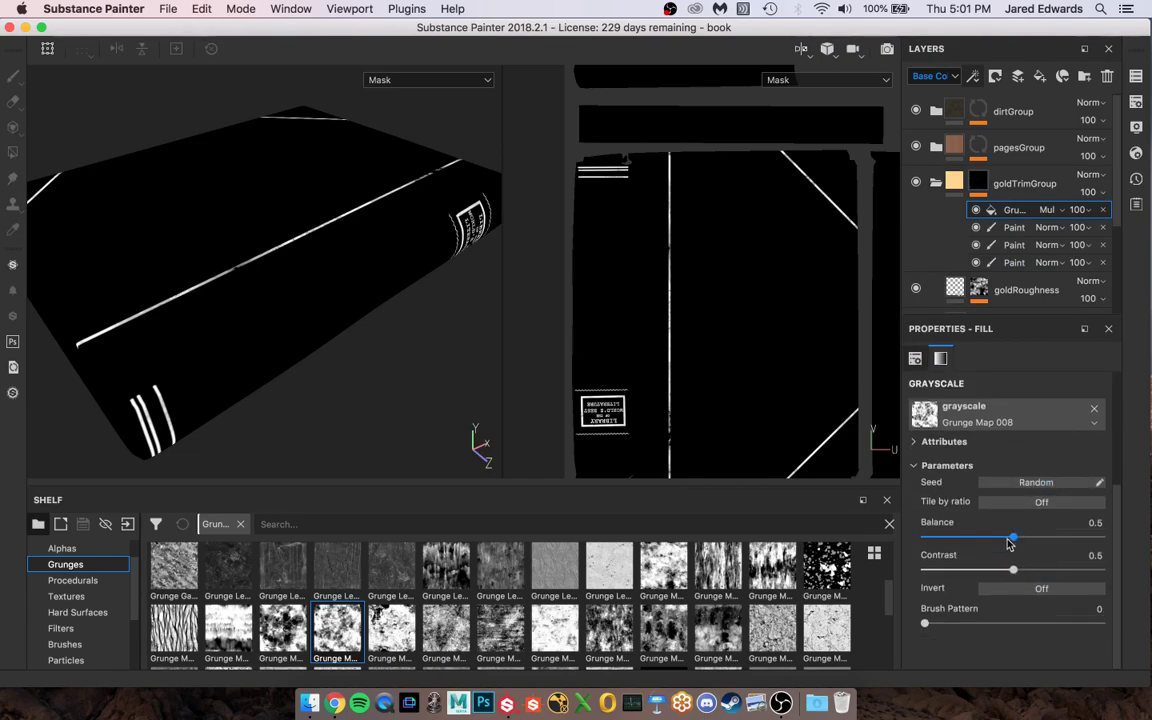
# - Set grunge Balance 0.42 and Contrast 1, then review the chipped gold trim in material view
pyautogui.moveTo(1004, 541); pyautogui.dragTo(1106, 577)
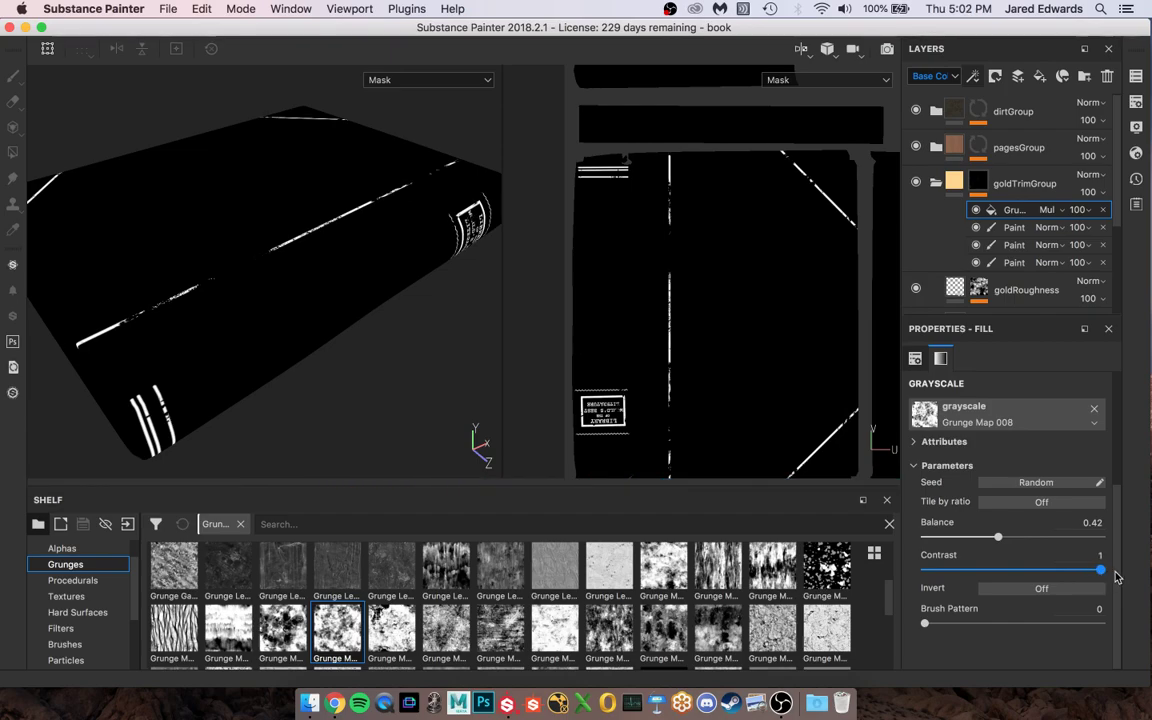
pyautogui.keyDown('alt'); pyautogui.moveTo(375, 303); pyautogui.dragTo(483, 347, button='right'); pyautogui.keyUp('alt')
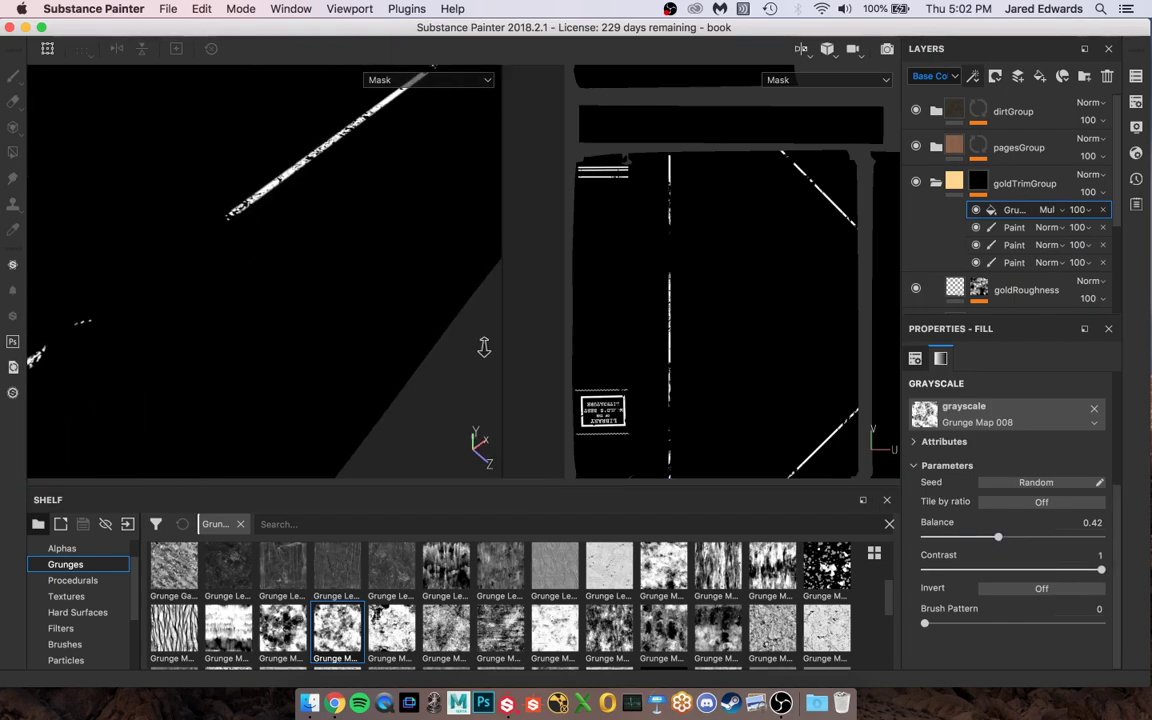
pyautogui.keyDown('alt'); pyautogui.moveTo(483, 347); pyautogui.dragTo(226, 313); pyautogui.keyUp('alt')
pyautogui.press('m')
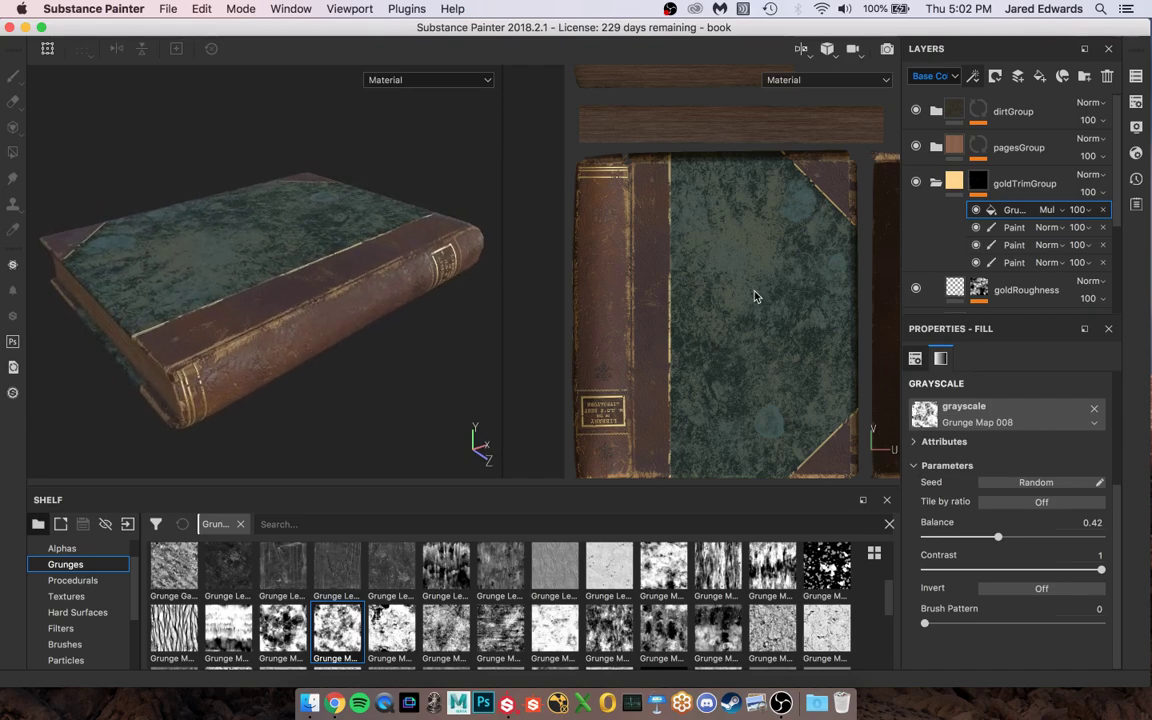
pyautogui.click(975, 210)
pyautogui.click(975, 210)
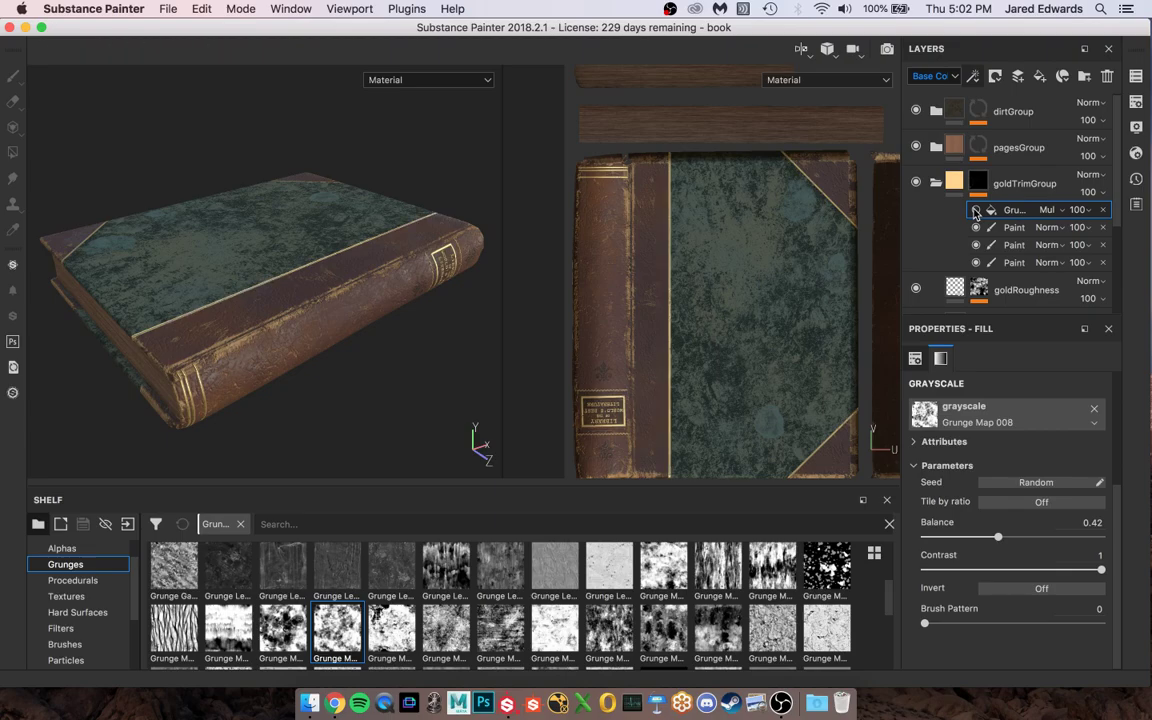
pyautogui.click(936, 184)
pyautogui.click(936, 184)
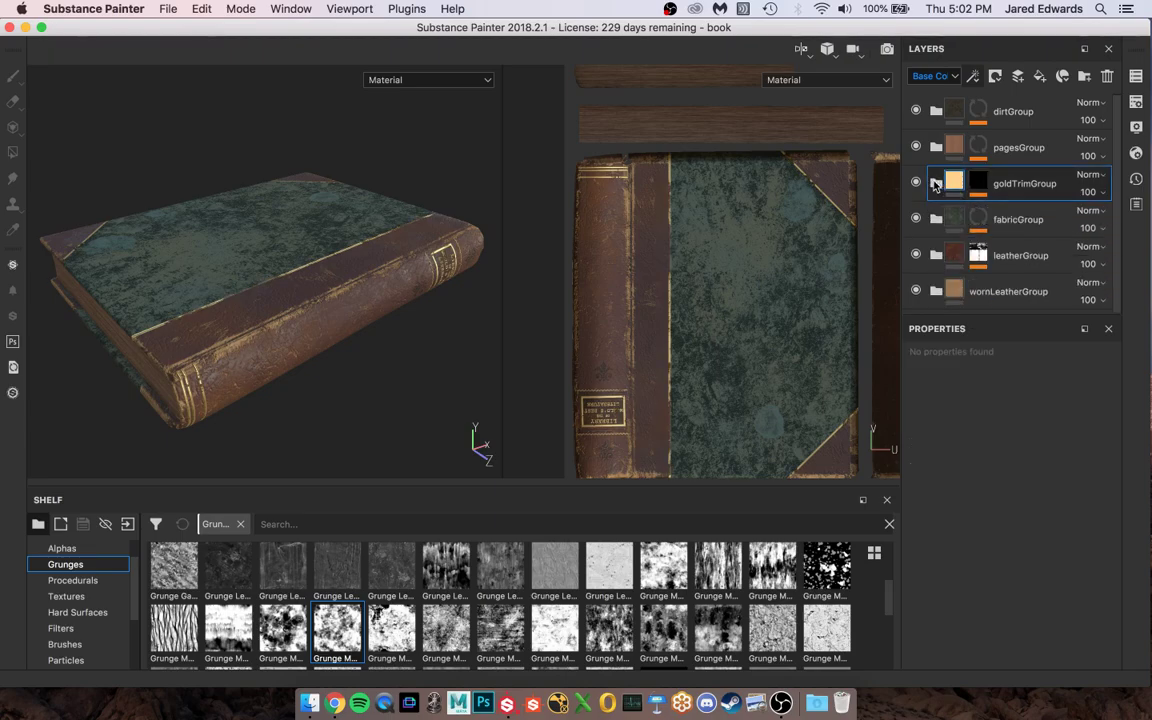
pyautogui.keyDown('alt'); pyautogui.moveTo(326, 290); pyautogui.dragTo(332, 292); pyautogui.keyUp('alt')
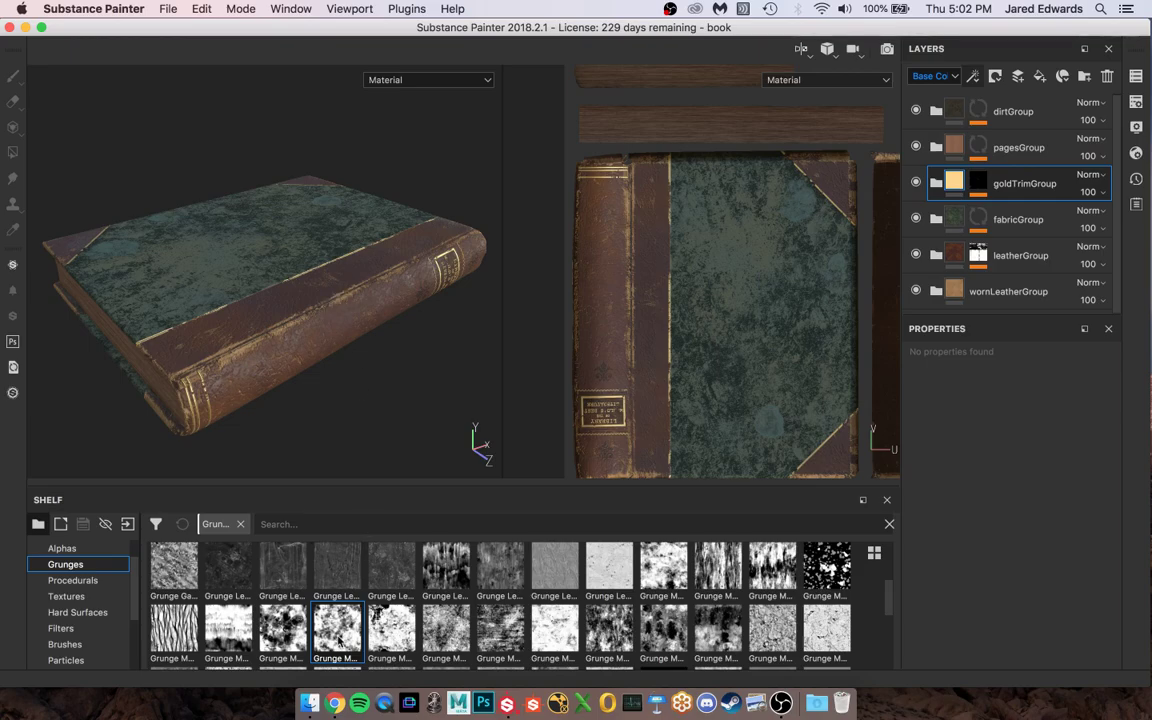
# - Set the green-and-brown book reference photo beside the model and compare the book's base colour against it
pyautogui.click(335, 703)
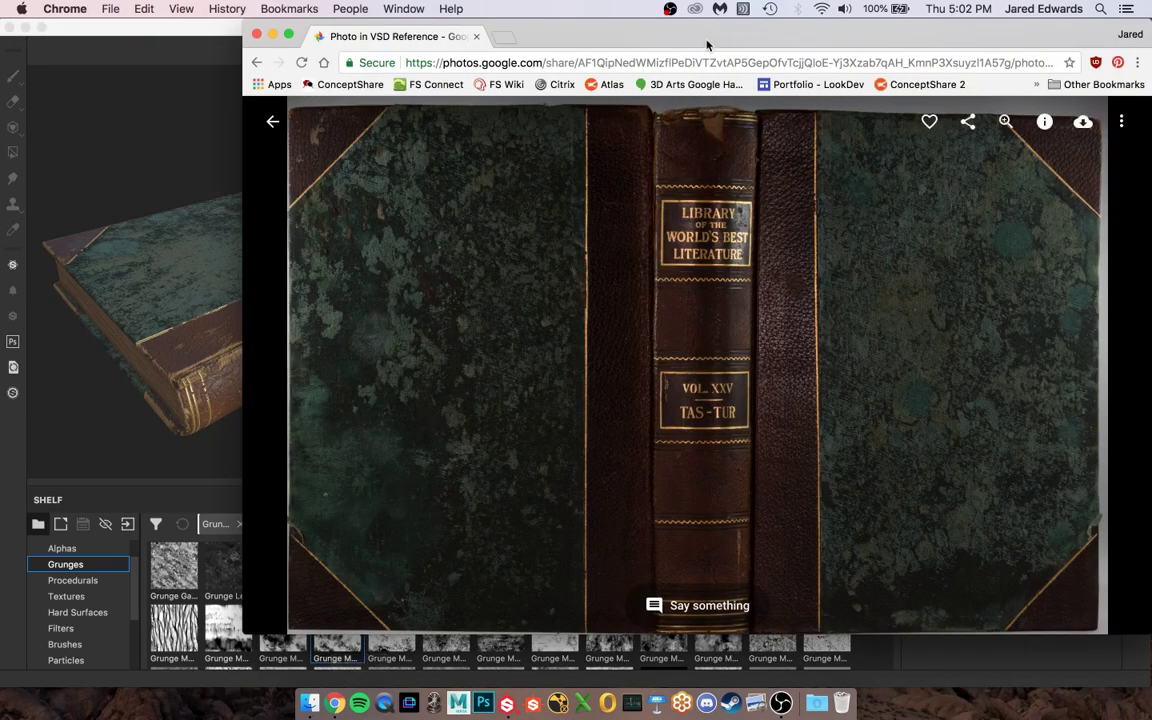
pyautogui.moveTo(706, 45); pyautogui.dragTo(964, 46)
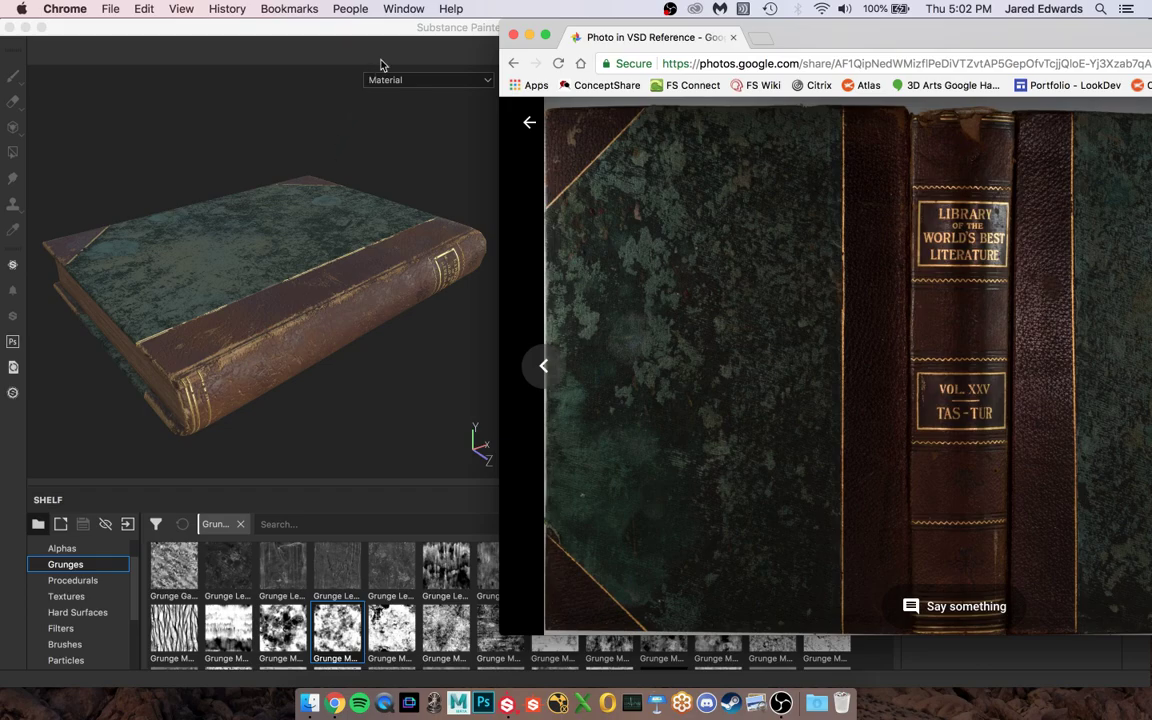
pyautogui.click(329, 237)
pyautogui.moveTo(329, 237)
pyautogui.keyDown('shift'); pyautogui.mouseDown(button='right')
pyautogui.moveTo(411, 247)
pyautogui.moveTo(370, 244)
pyautogui.mouseUp(button='right'); pyautogui.keyUp('shift')
pyautogui.press('c')
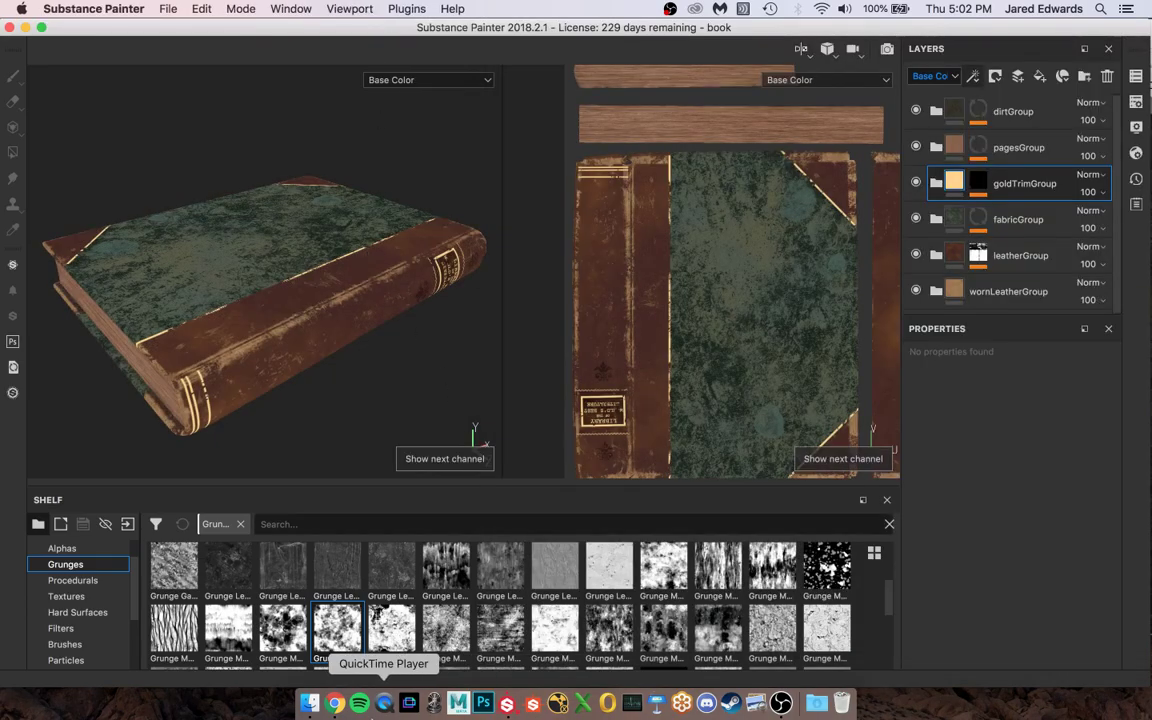
pyautogui.click(335, 704)
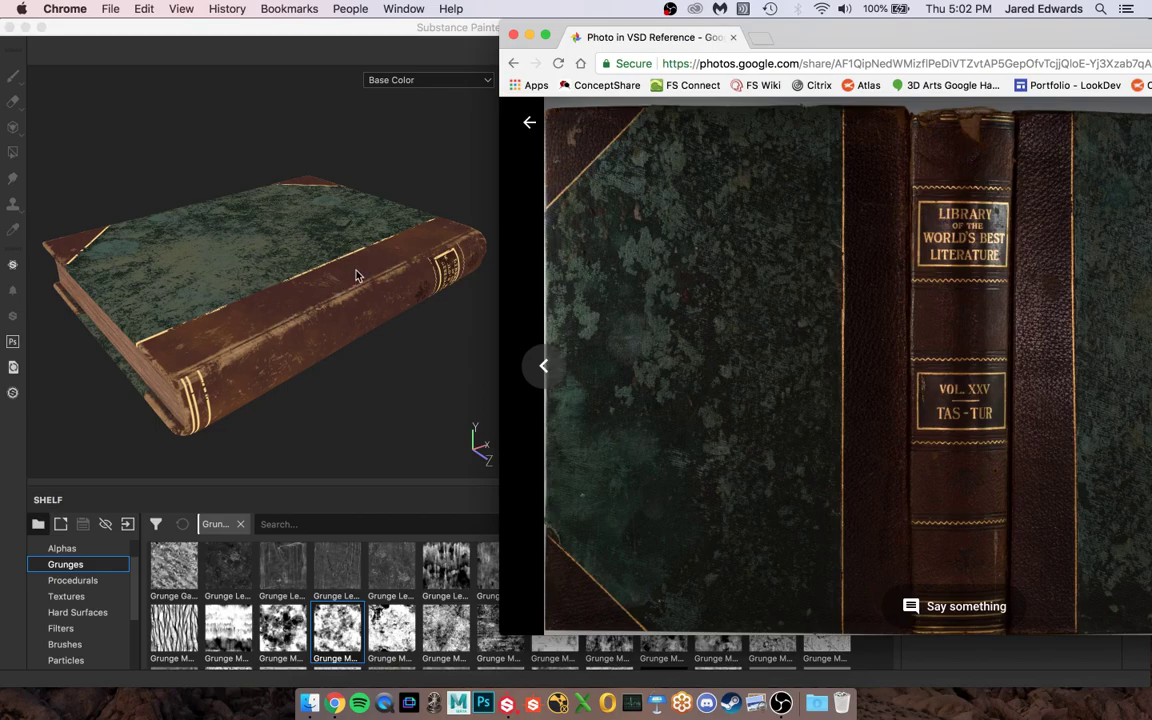
pyautogui.click(386, 38)
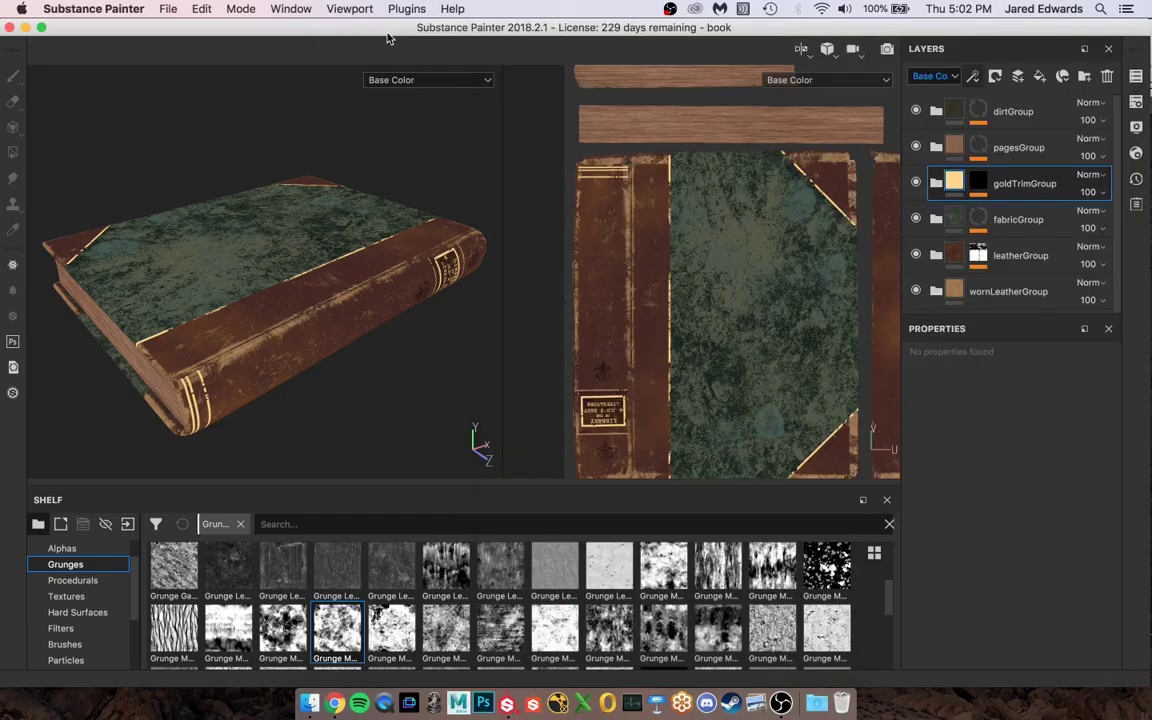
# - In leatherGroup, lower the Artificial Leather base colour value to 0.038 for deeper brown leather
pyautogui.press('m')
pyautogui.click(928, 257)
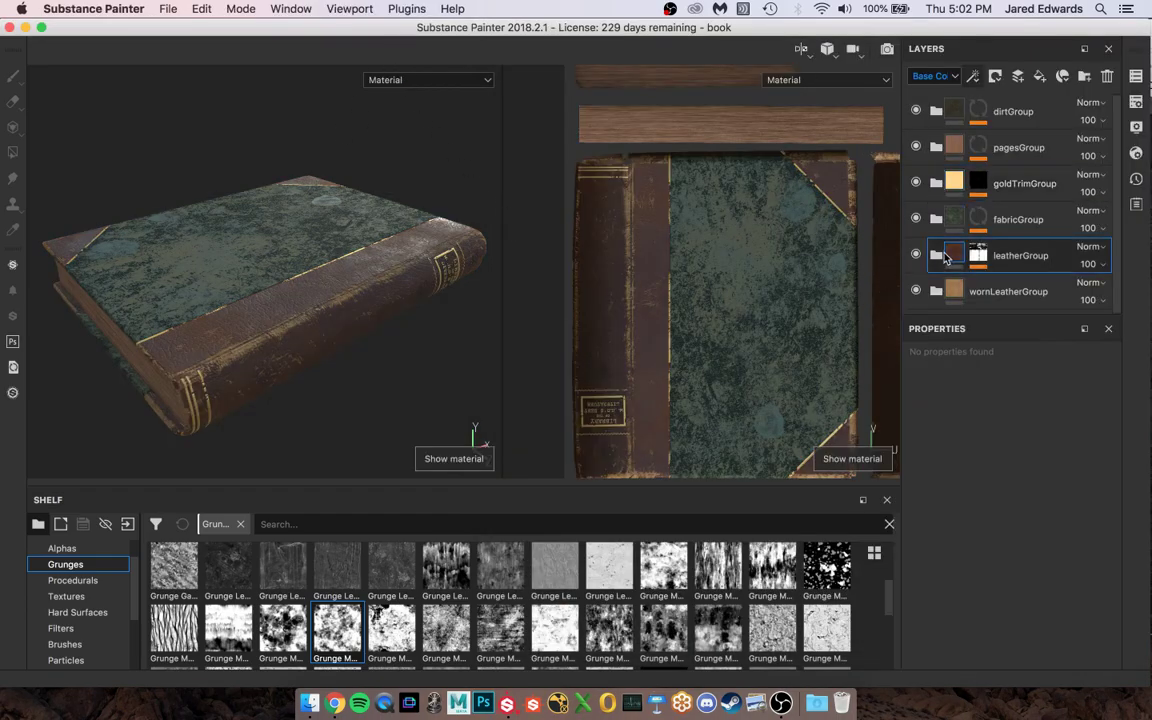
pyautogui.click(936, 255)
pyautogui.click(955, 291)
pyautogui.scroll(-3, 955, 291)
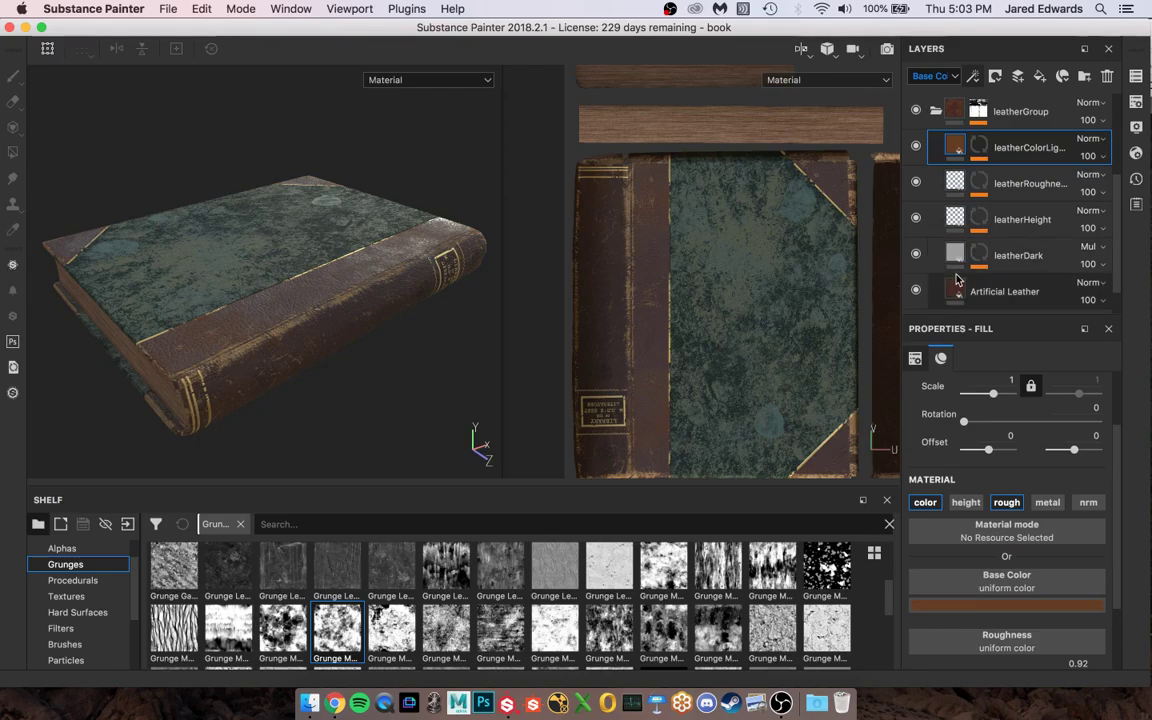
pyautogui.click(956, 295)
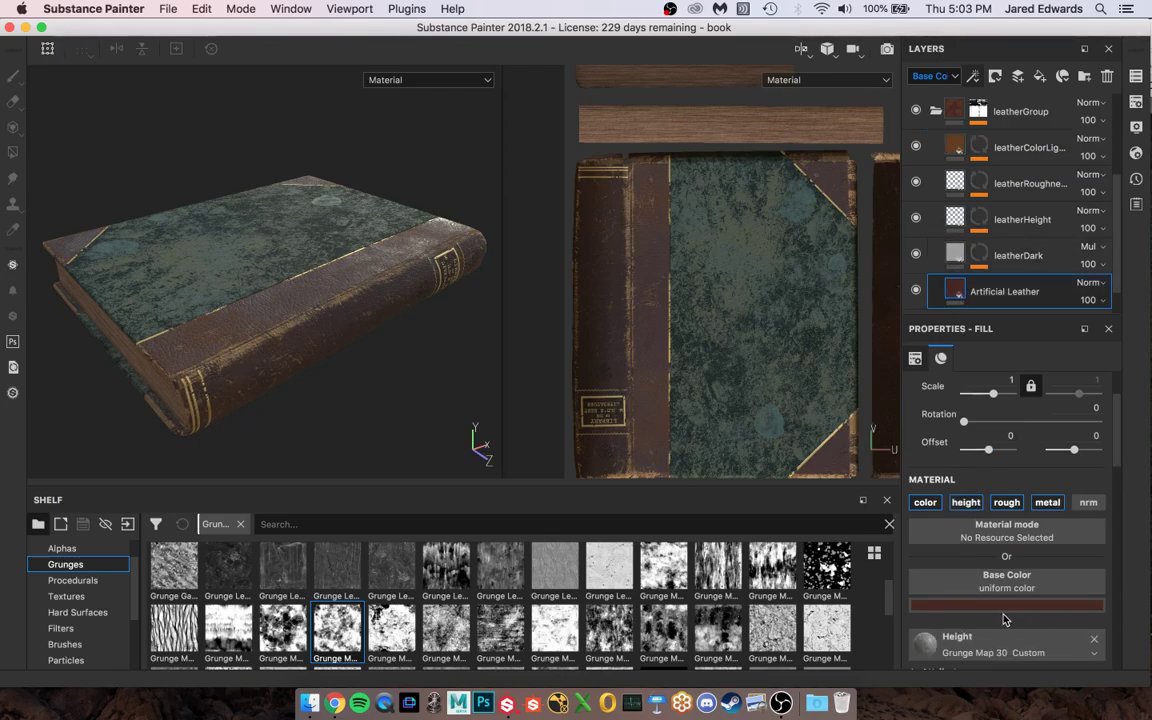
pyautogui.click(1040, 604)
pyautogui.moveTo(1127, 540); pyautogui.dragTo(1131, 542)
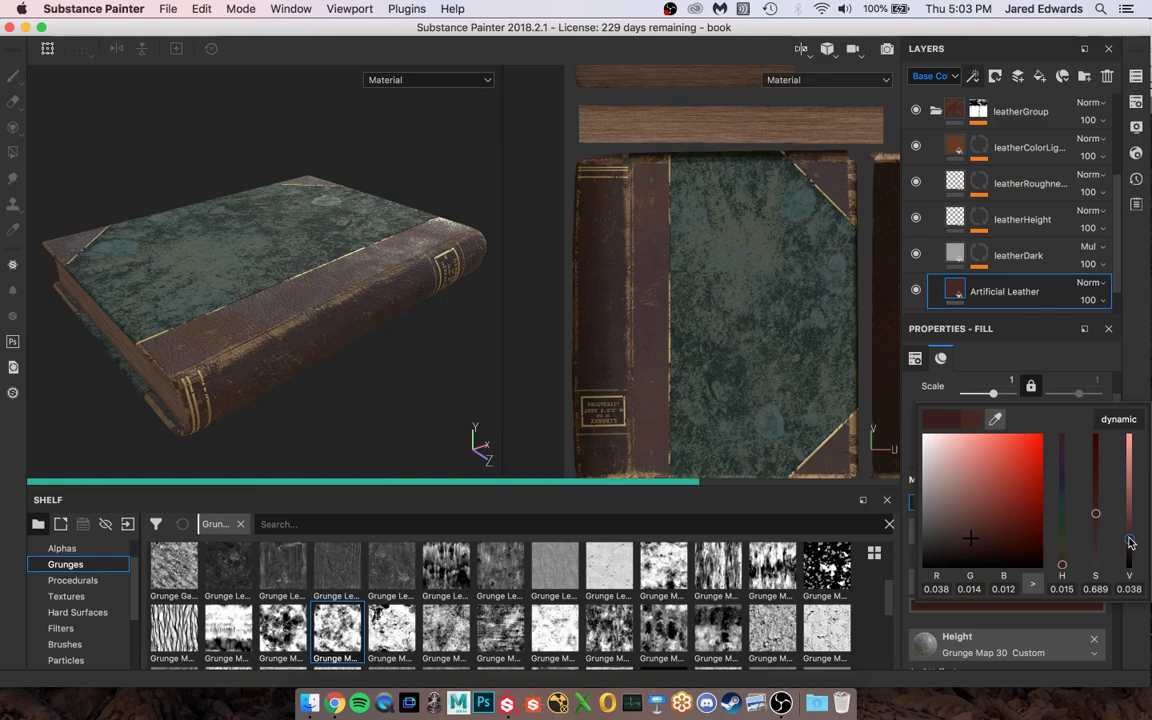
pyautogui.click(860, 259)
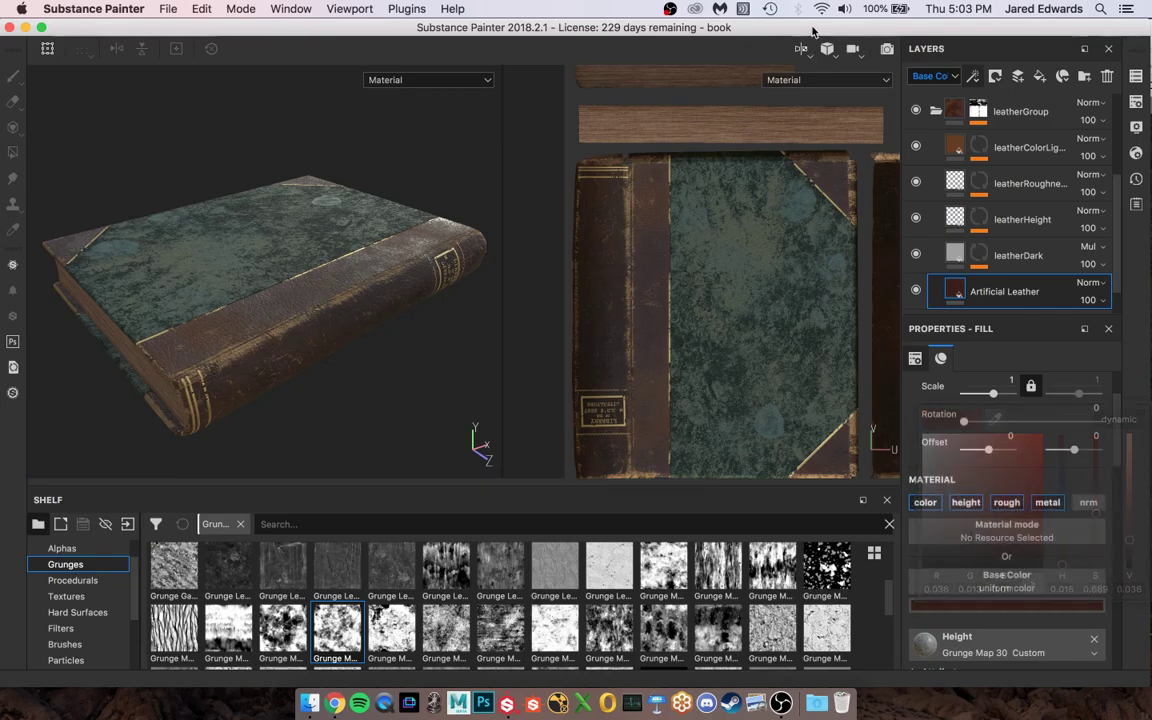
pyautogui.scroll(4, 935, 250)
pyautogui.click(935, 252)
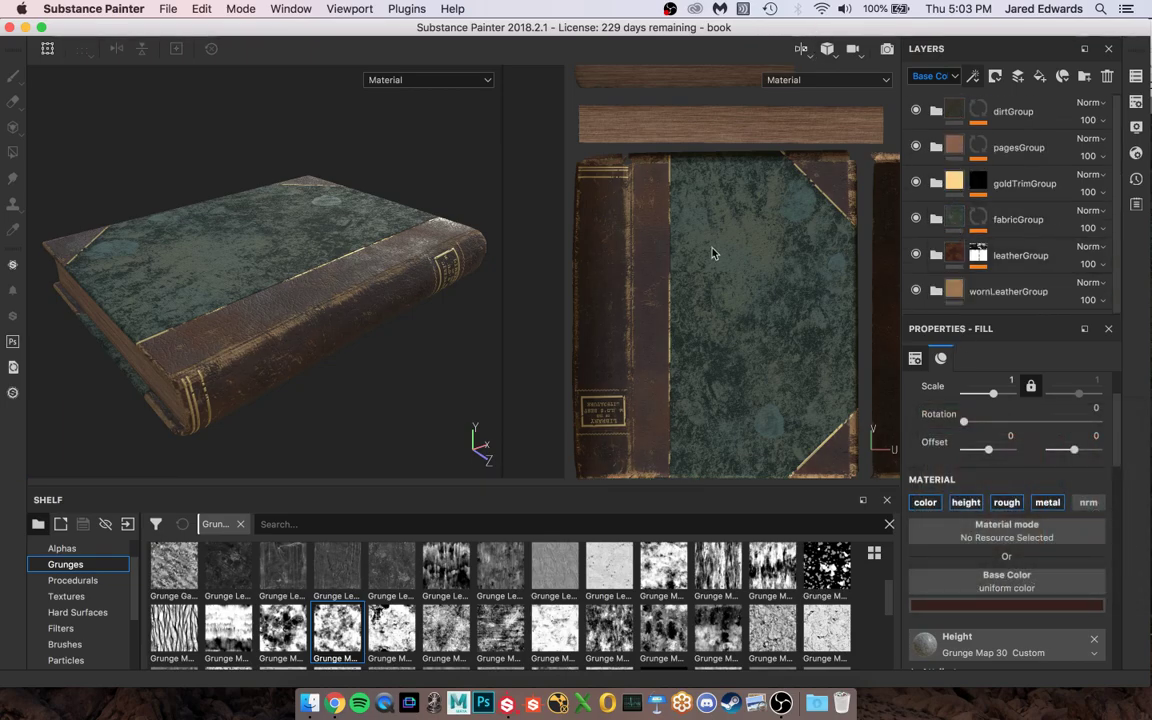
pyautogui.moveTo(306, 237)
pyautogui.keyDown('alt'); pyautogui.mouseDown()
pyautogui.moveTo(300, 300)
pyautogui.moveTo(305, 241)
pyautogui.mouseUp(); pyautogui.keyUp('alt')
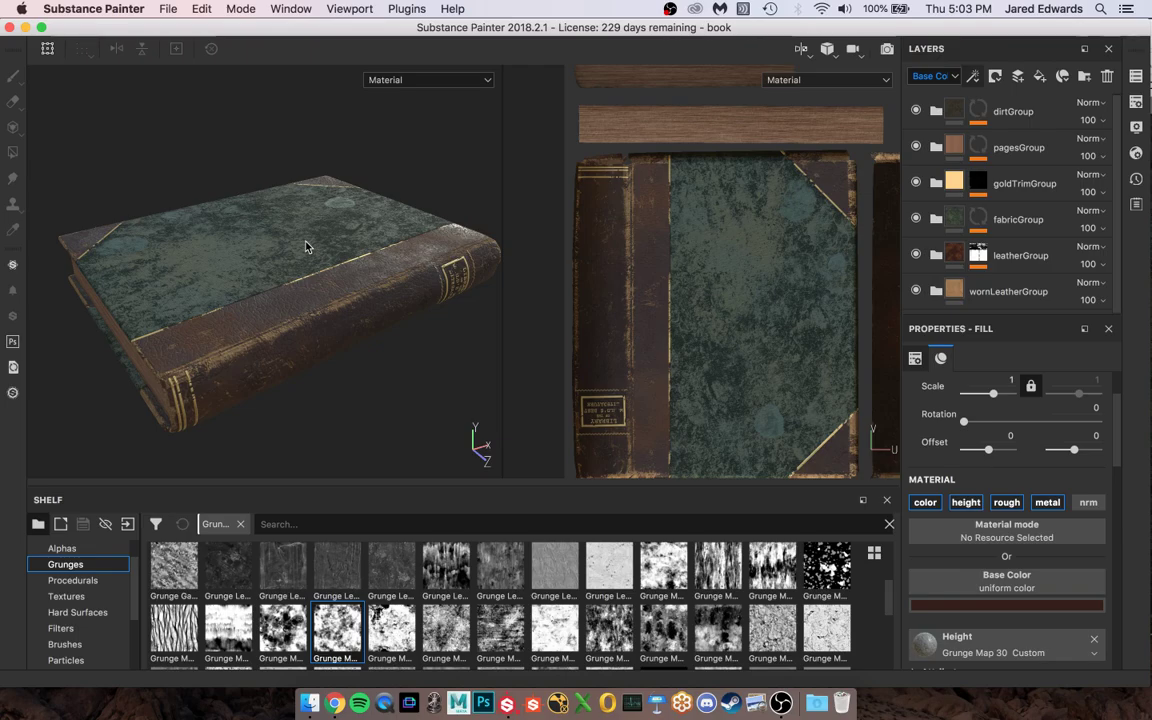
pyautogui.moveTo(309, 247)
pyautogui.keyDown('alt'); pyautogui.mouseDown()
pyautogui.moveTo(293, 249)
pyautogui.moveTo(309, 265)
pyautogui.moveTo(292, 271)
pyautogui.moveTo(334, 275)
pyautogui.moveTo(399, 224)
pyautogui.moveTo(373, 255)
pyautogui.moveTo(326, 253)
pyautogui.mouseUp(); pyautogui.keyUp('alt')
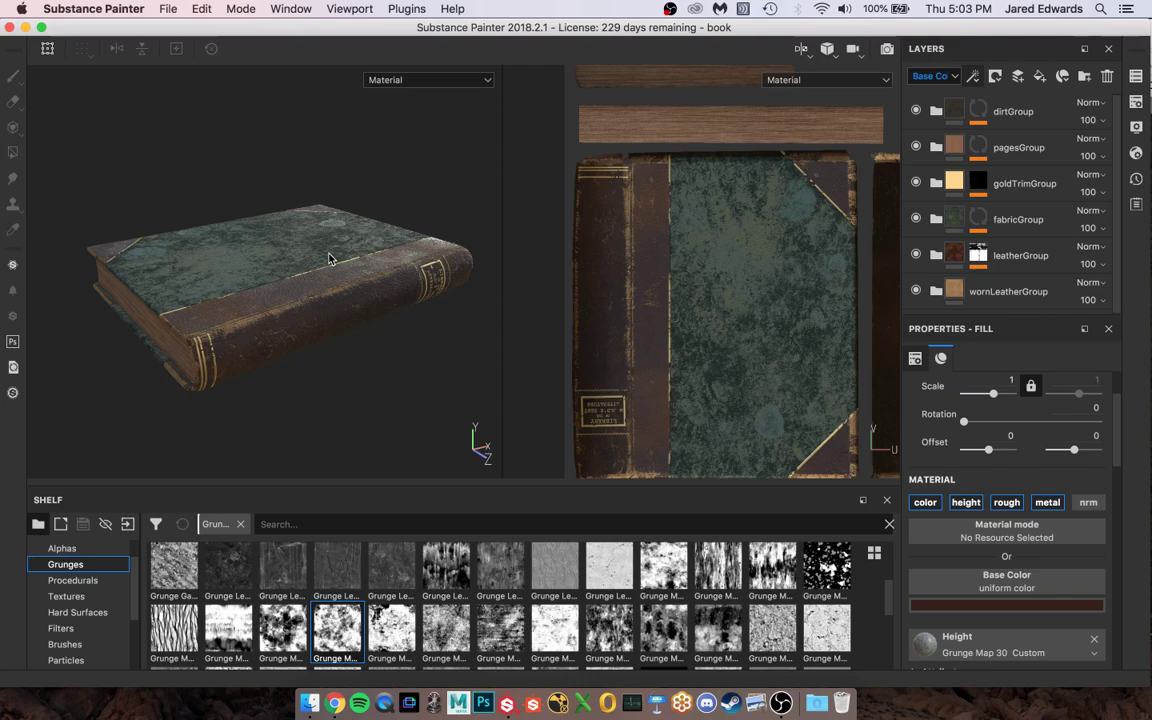